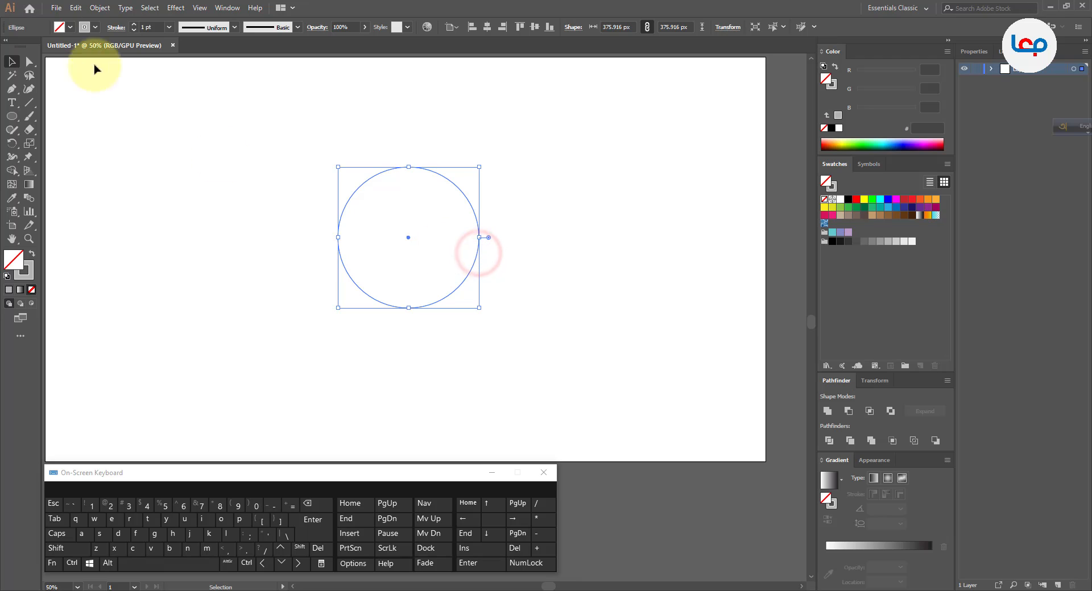
Duplicate the circle in front and move the copy horizontally to the right so the two circles overlap.
left_click(76, 8)
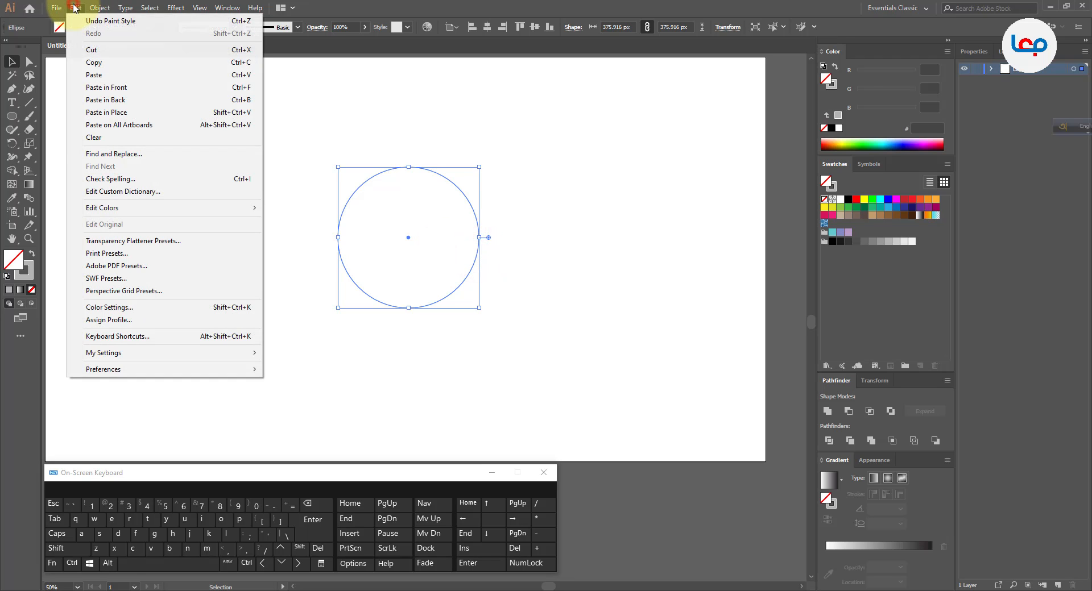
left_click(93, 62)
left_click(76, 8)
left_click(103, 90)
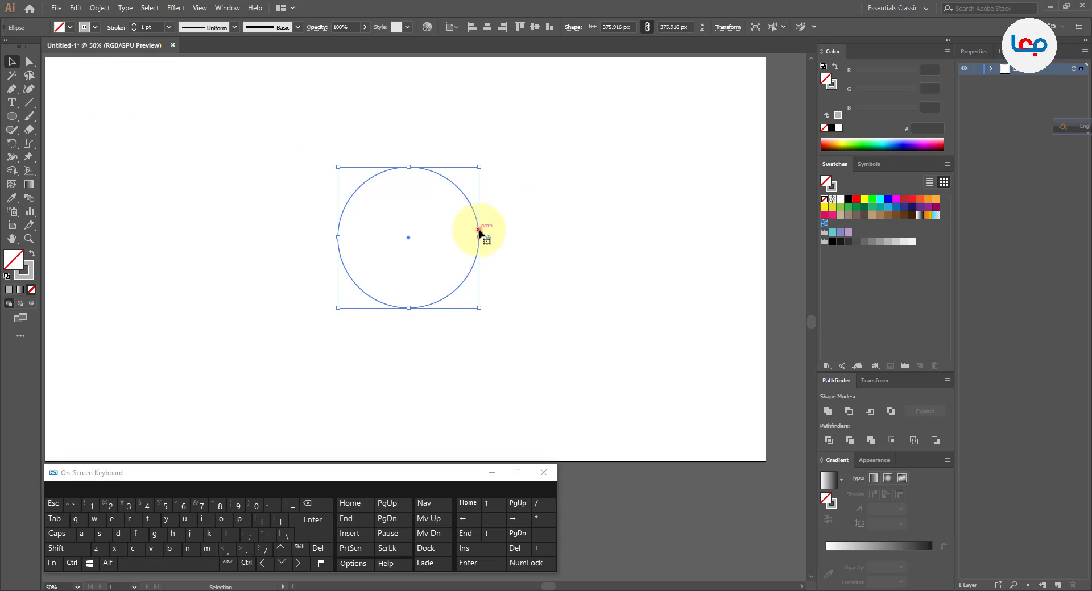
left_click_drag(478, 230, 536, 229)
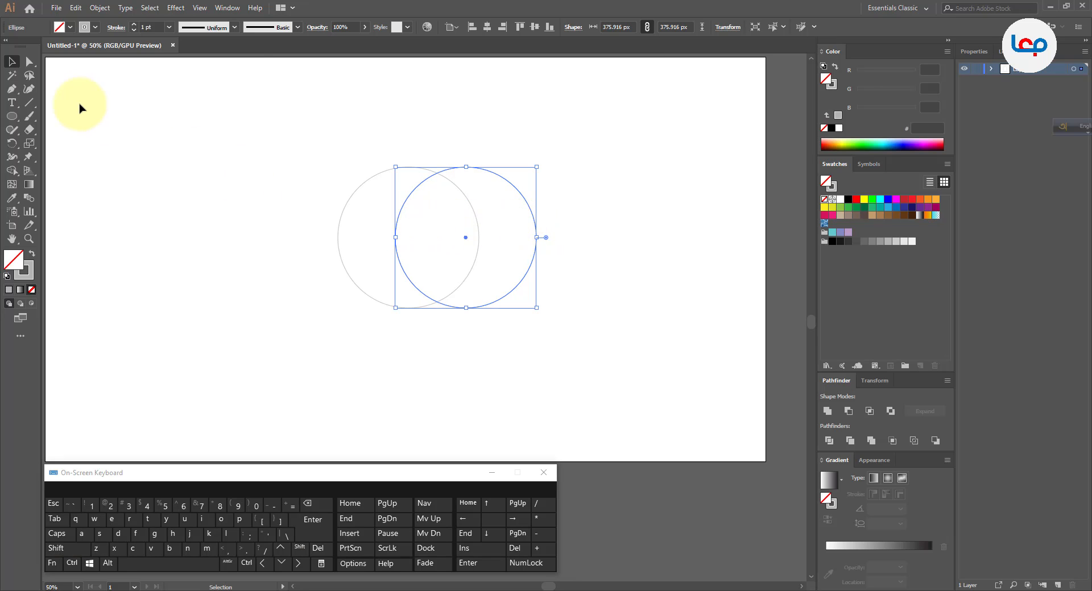
Duplicate the right circle in front and move the copy about 376 px left and 20 px up, against its left edge.
left_click(76, 8)
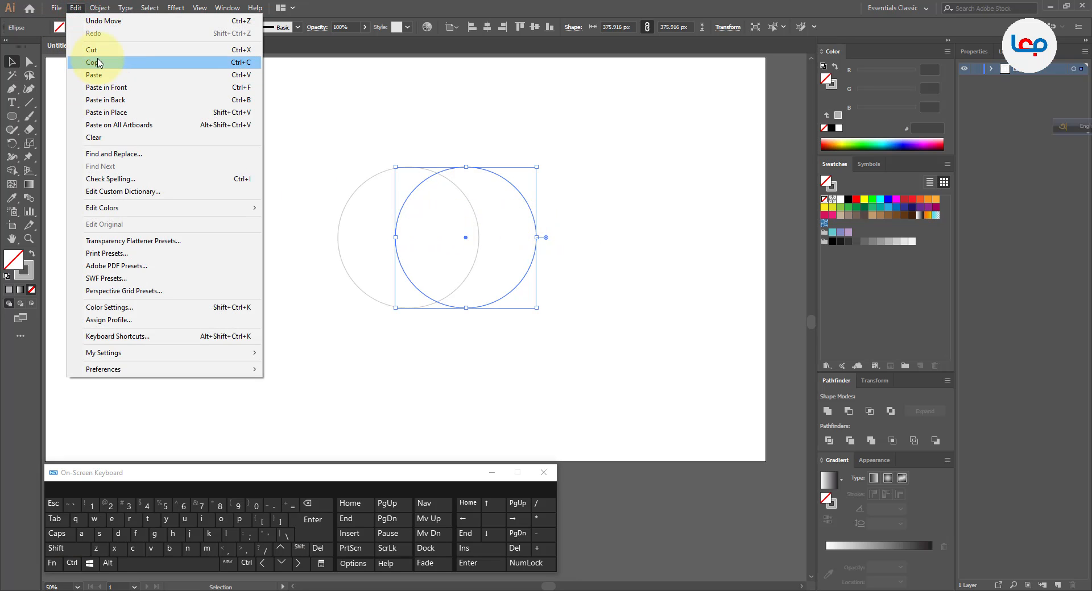
left_click(98, 63)
left_click(76, 8)
left_click(102, 87)
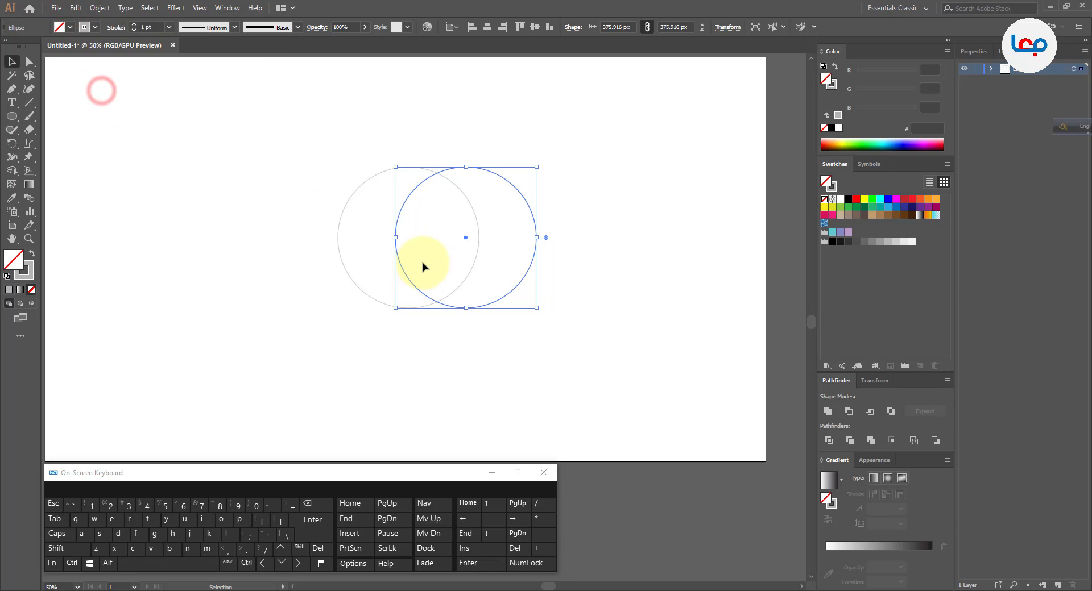
left_click_drag(393, 274, 262, 266)
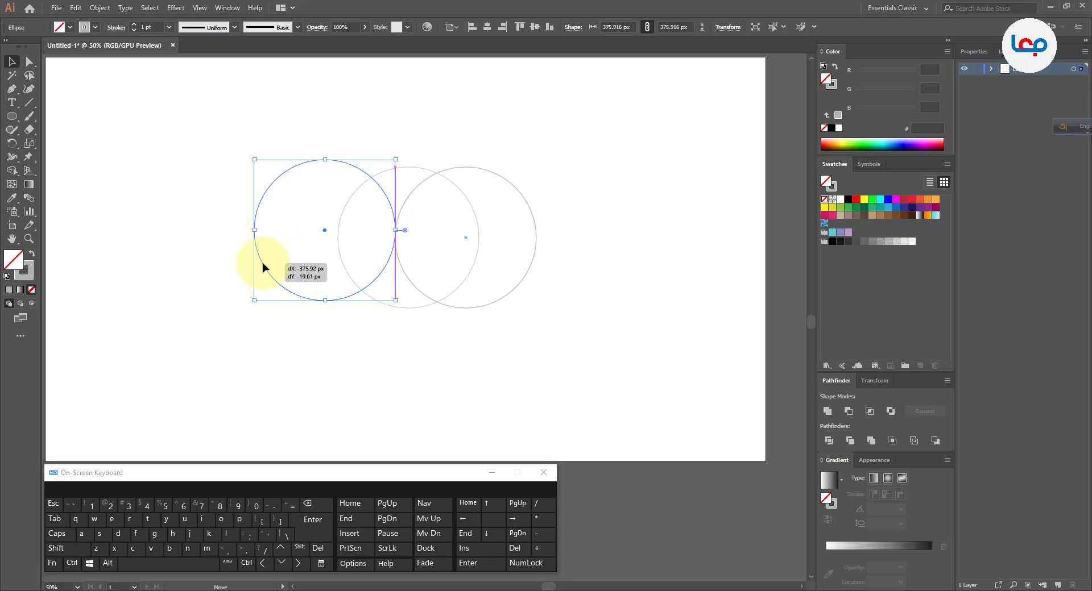
left_click(354, 334)
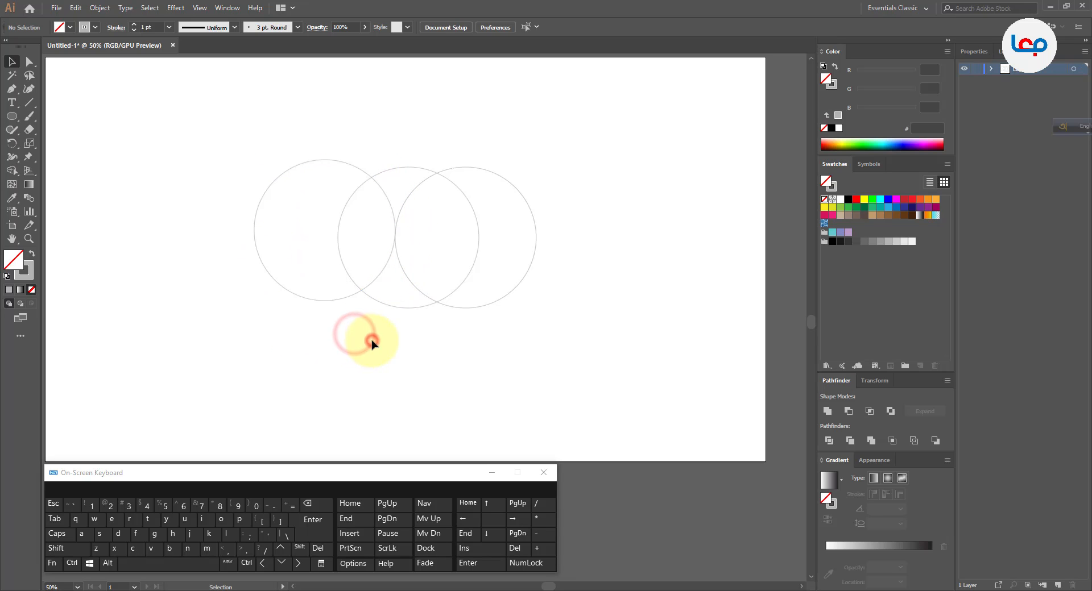
Try cutting away the outer regions of the three circles with Shape Builder, and undo the removals.
scroll(352, 205, "up", 1, "alt")
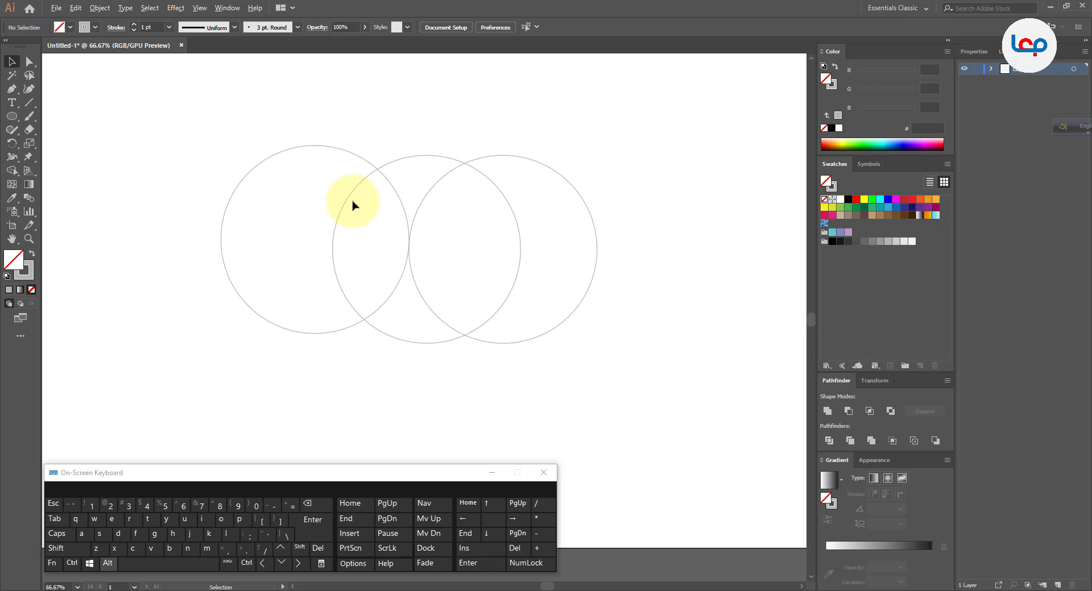
scroll(413, 235, "up", 1, "alt")
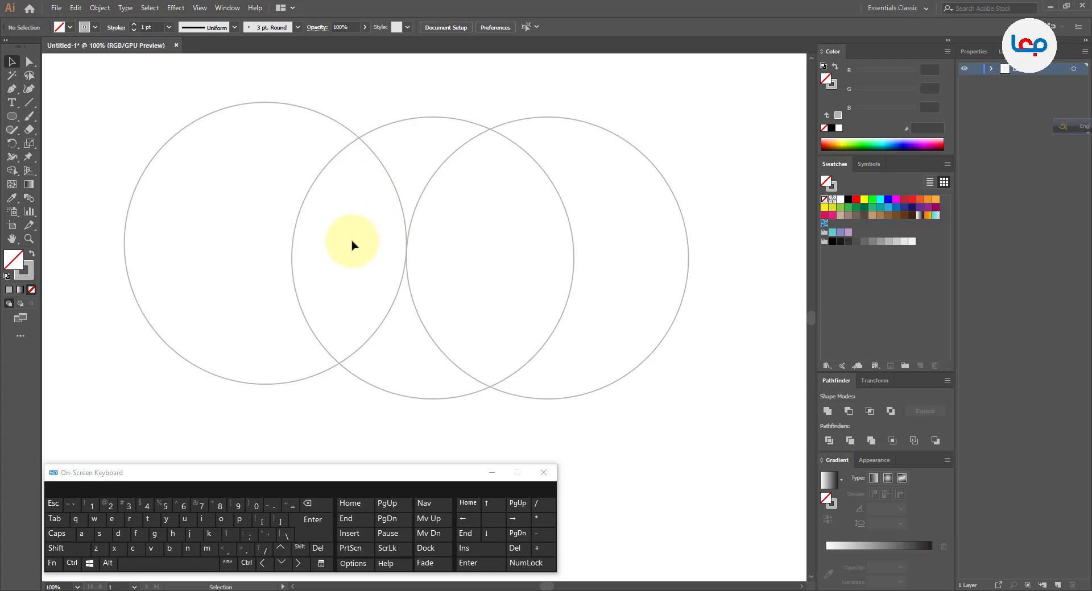
scroll(384, 229, "down", 1, "alt")
left_click_drag(266, 120, 451, 240)
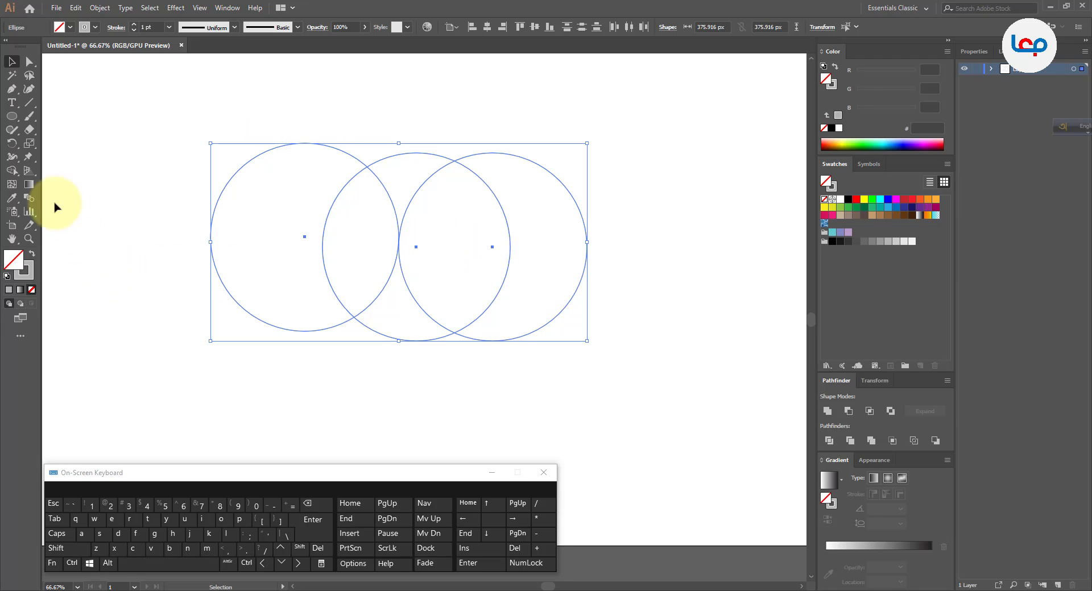
left_click(12, 170)
left_click_drag(185, 231, 229, 250)
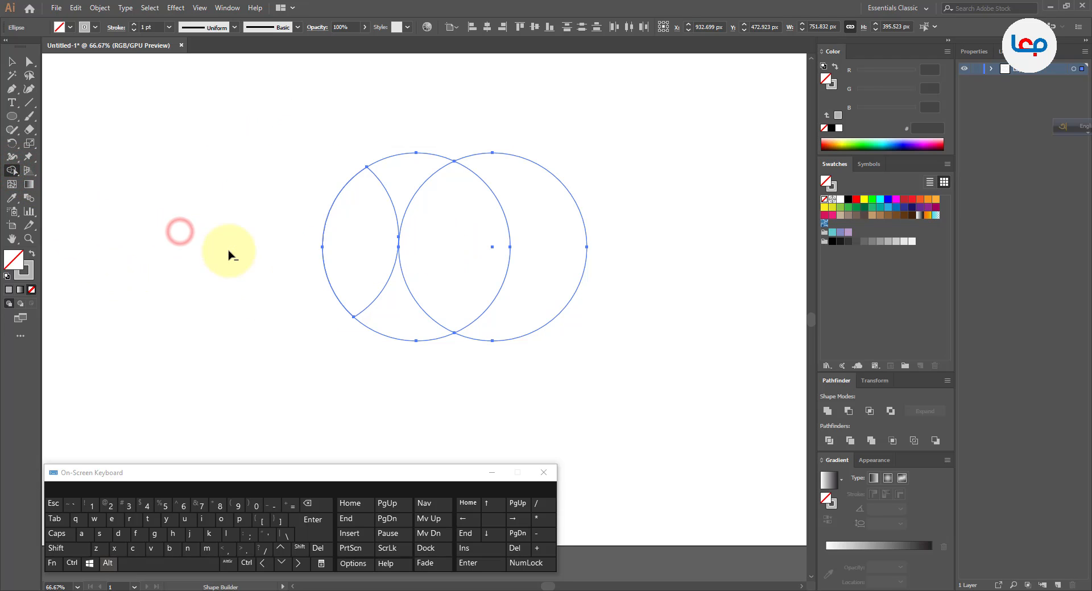
left_click_drag(387, 374, 463, 297)
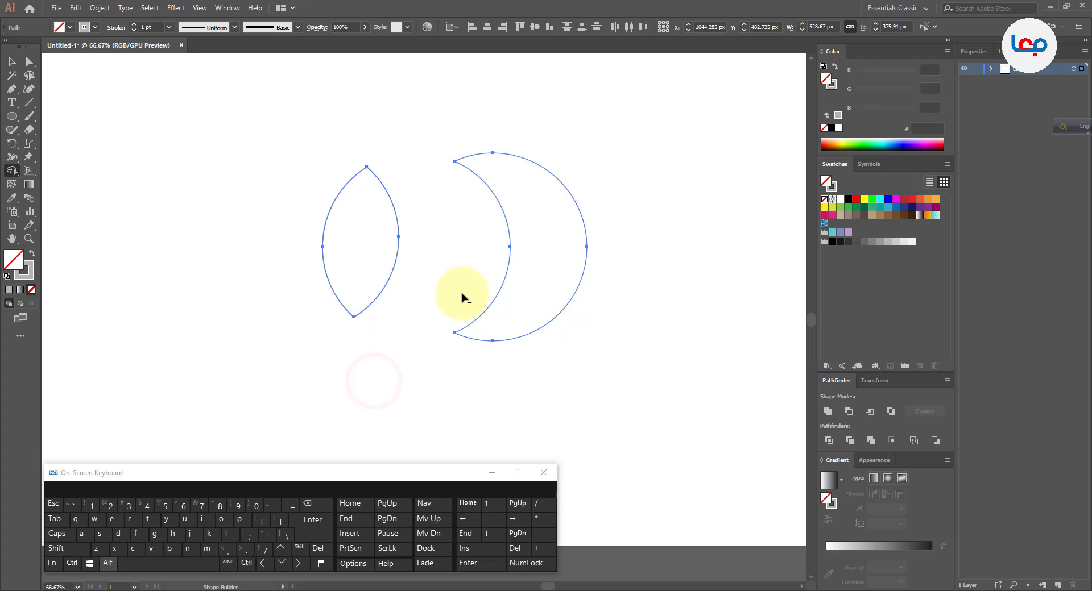
key("ctrl+z")
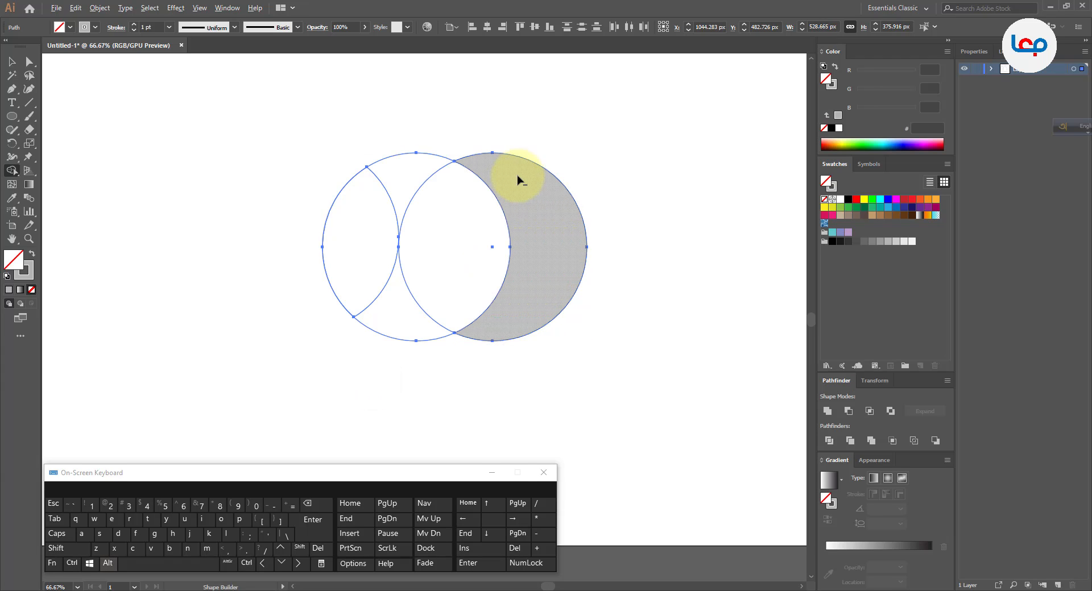
left_click_drag(535, 146, 522, 171)
left_click(410, 312, "alt")
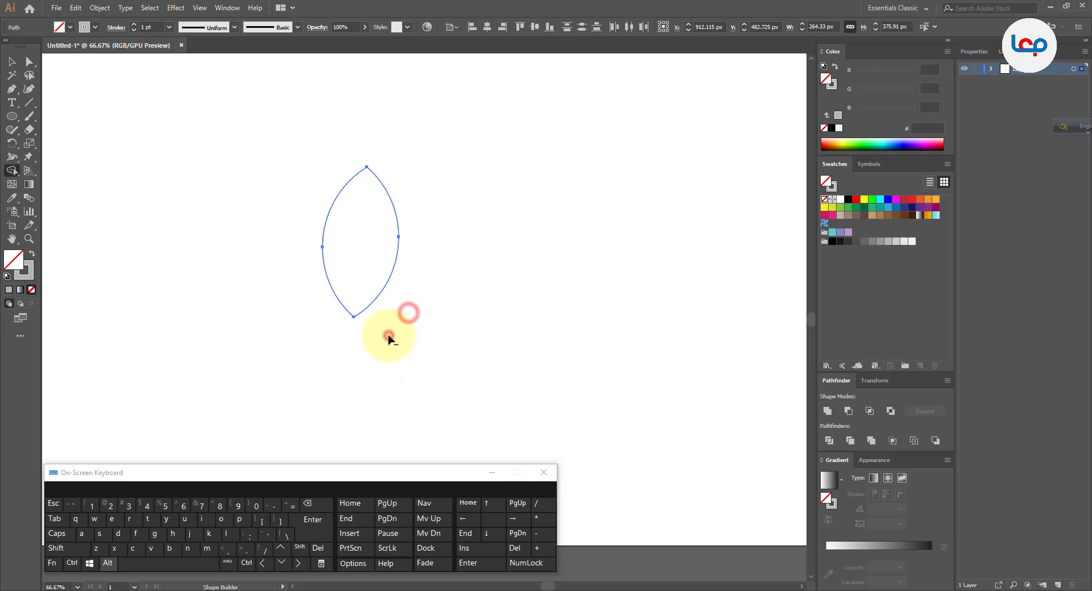
left_click(389, 338)
key("ctrl+z")
key("ctrl+z")
key("ctrl+z")
key("ctrl+z")
key("ctrl+z")
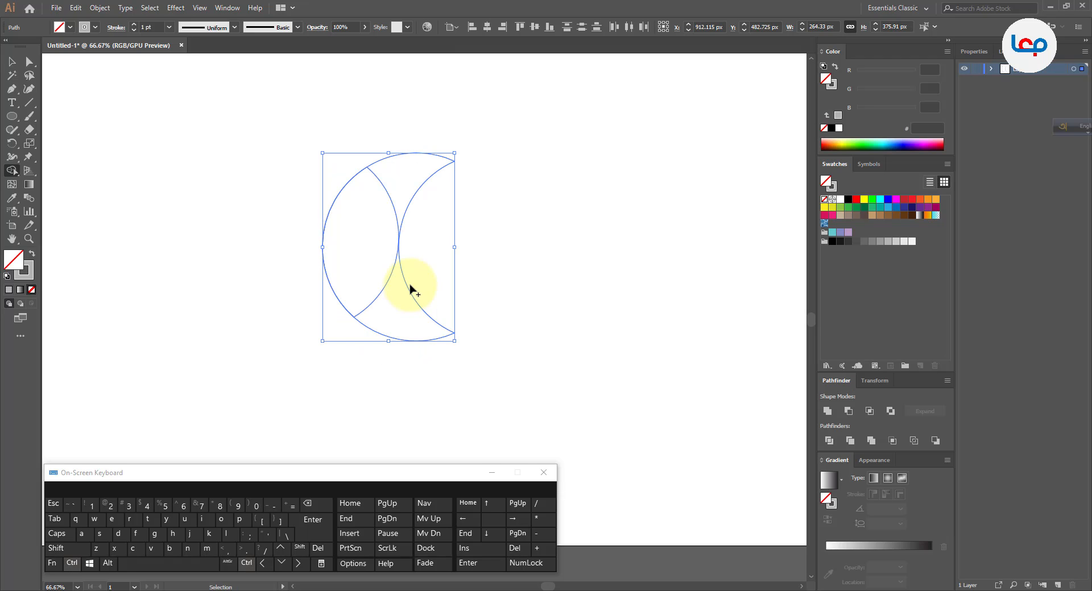
left_click(13, 62)
left_click(194, 189)
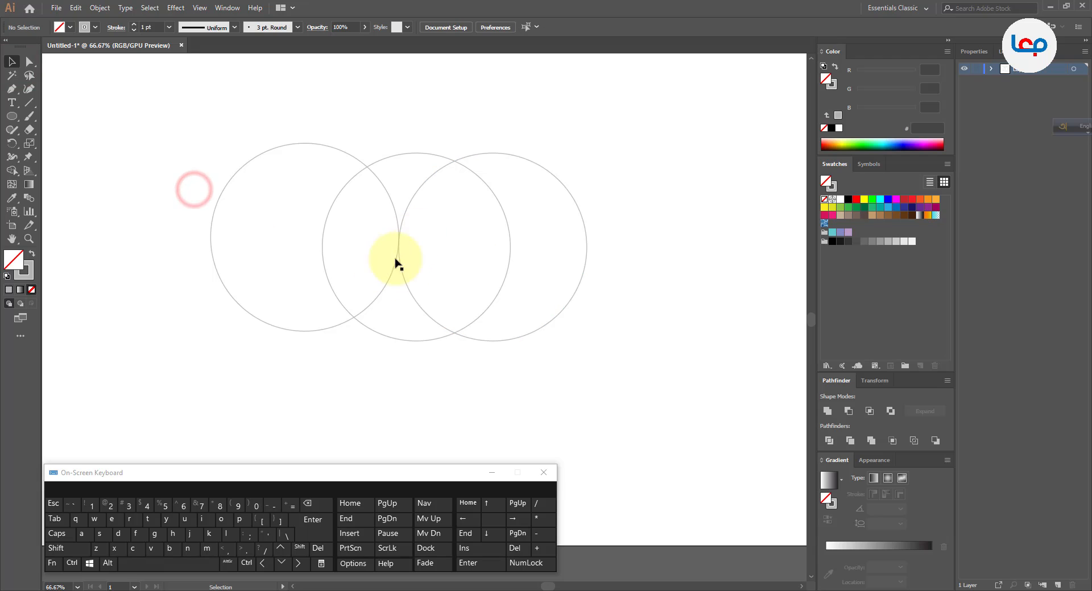
Inspect the contact point between the outer circles, swapping fill and stroke on all three circles and swapping them back.
scroll(397, 262, "up", 6)
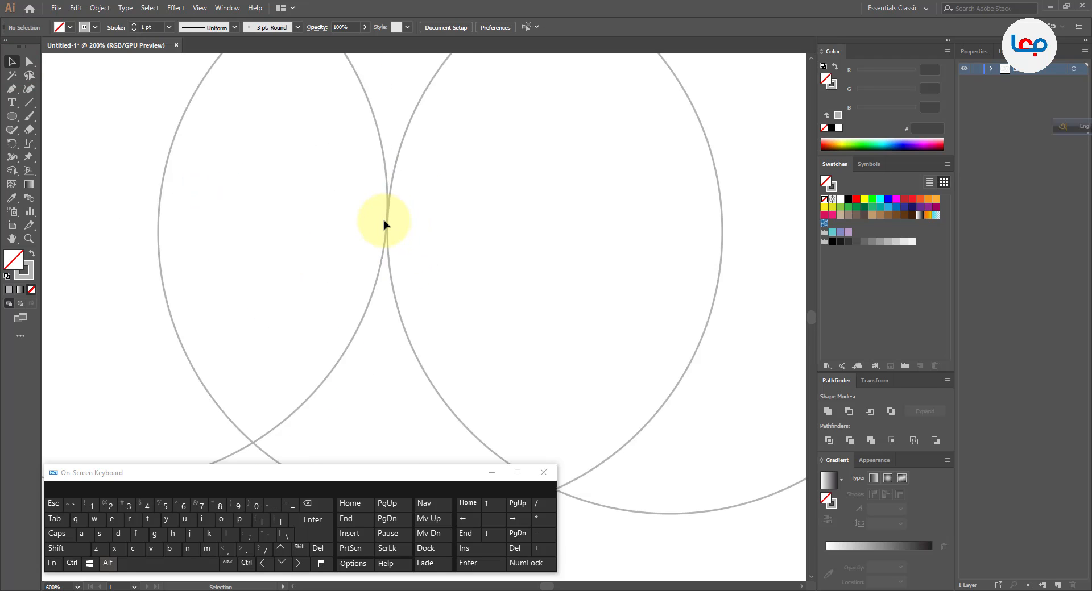
scroll(384, 225, "down", 6)
left_click_drag(171, 129, 514, 230)
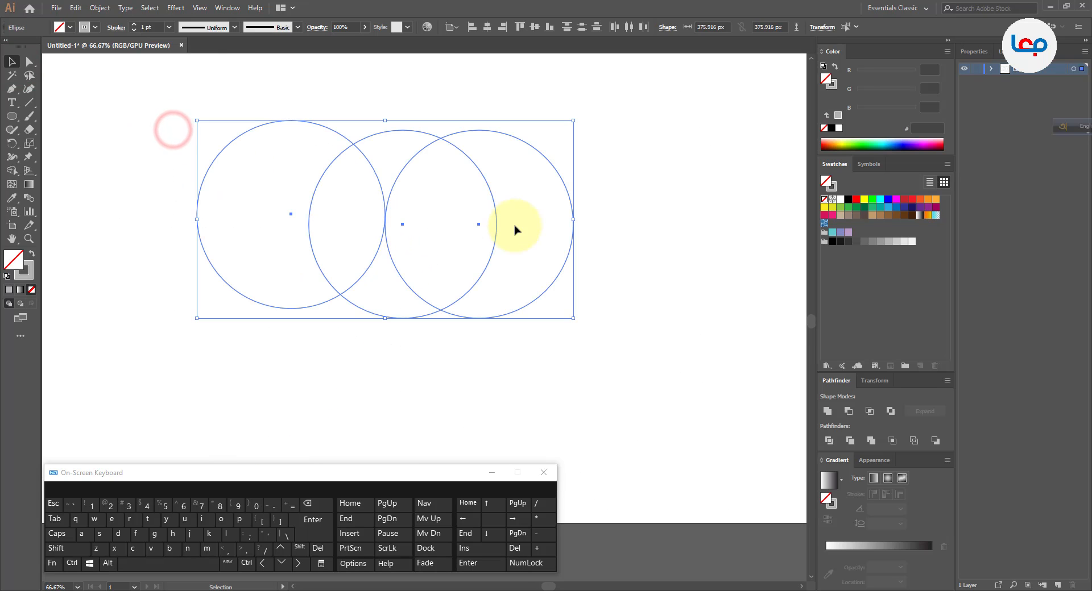
scroll(392, 224, "up", 1)
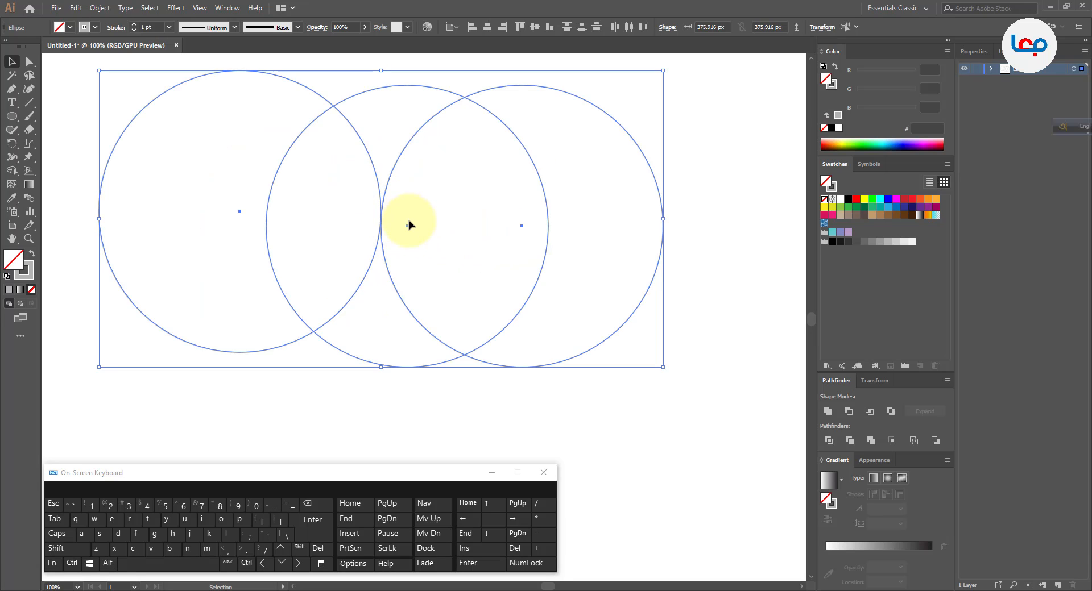
left_click(32, 256)
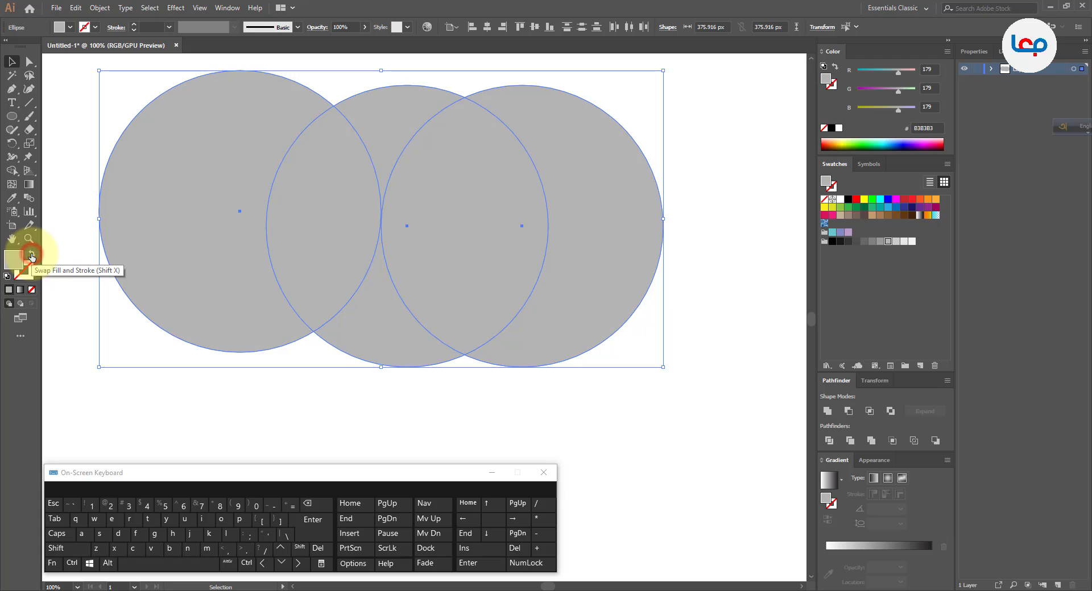
left_click(329, 405)
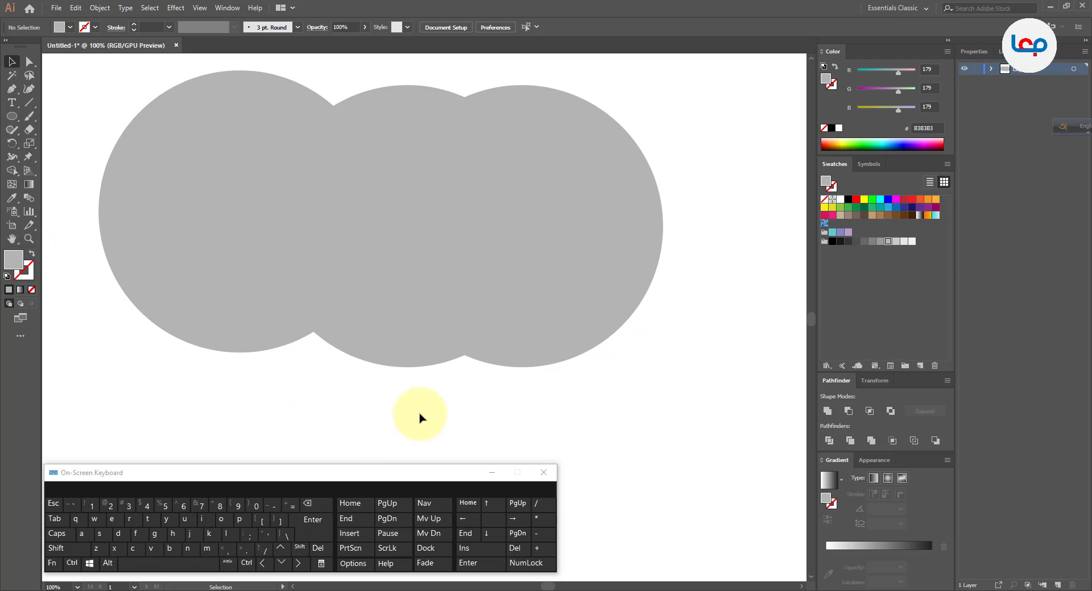
left_click_drag(630, 405, 240, 218)
scroll(379, 218, "up", 6)
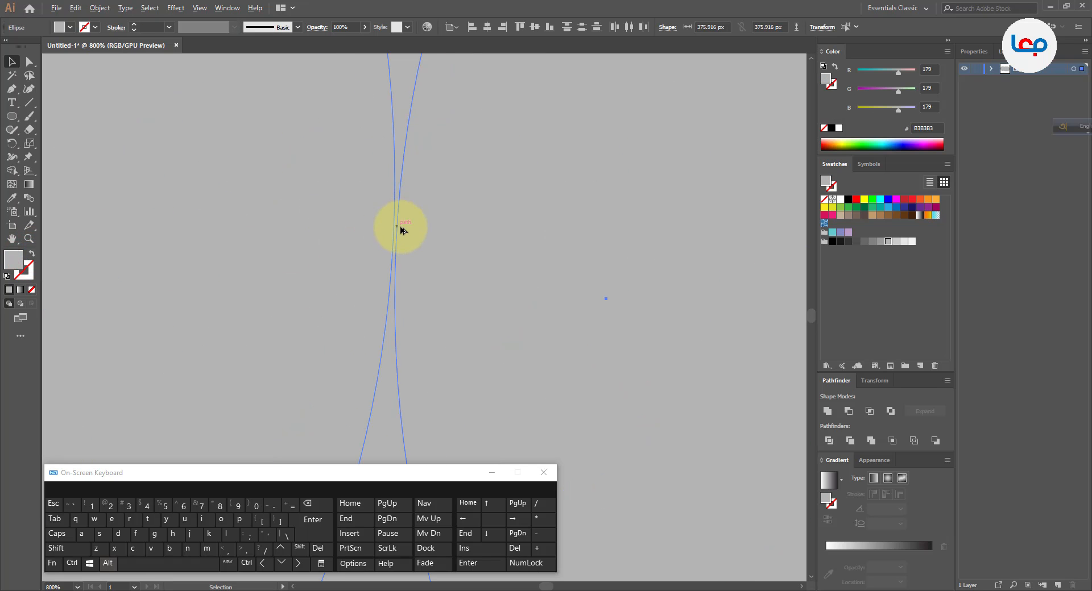
scroll(385, 239, "down", 6)
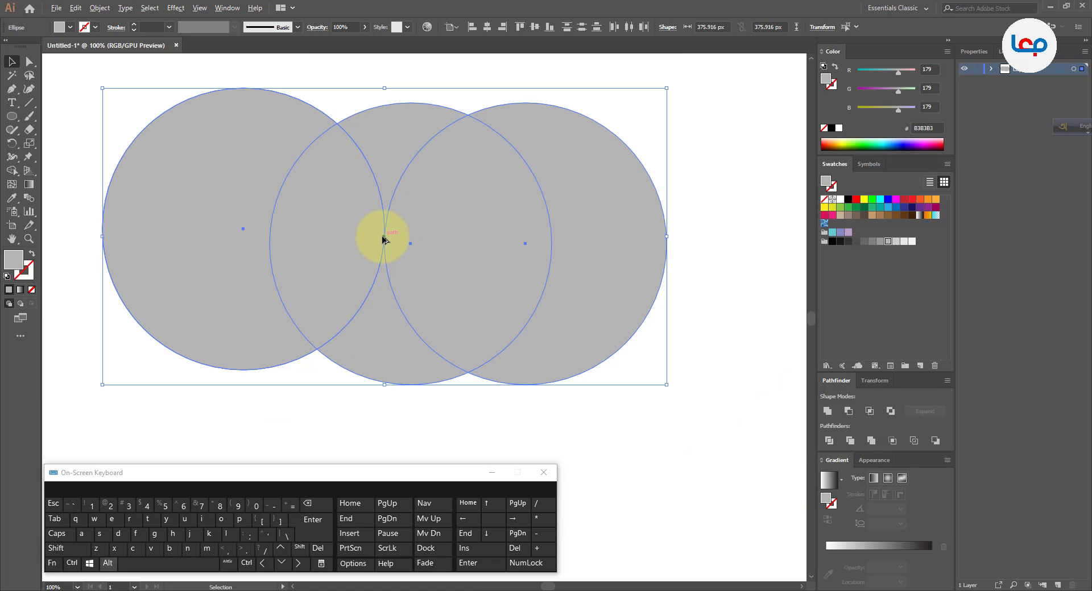
left_click(31, 254)
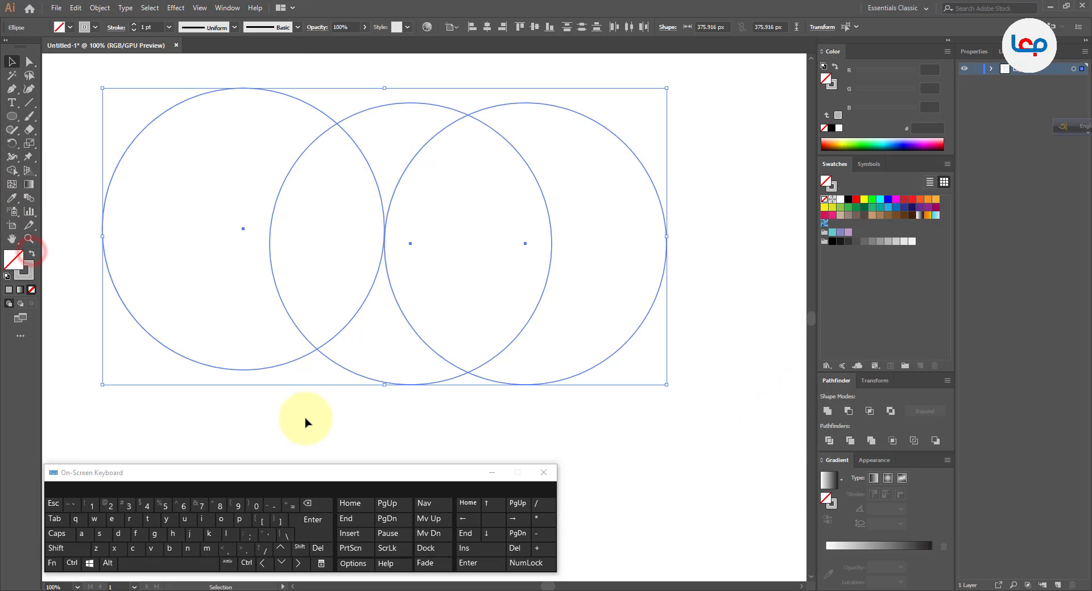
left_click(309, 409)
Nudge the left circle very slightly right so its edge meets the edge of the right circle.
left_click(373, 288)
scroll(387, 257, "up", 3)
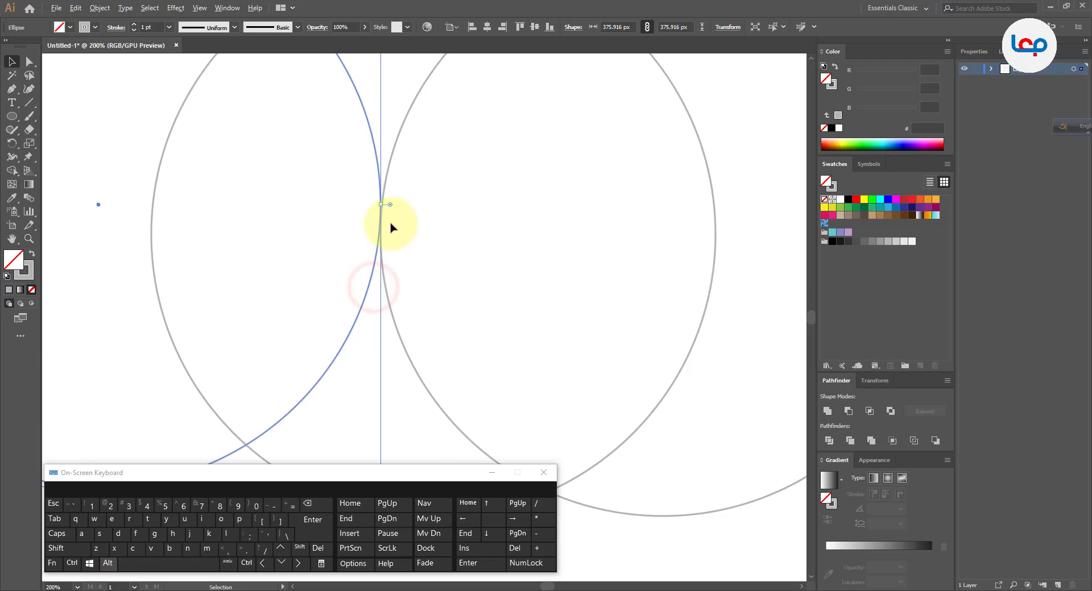
left_click_drag(364, 287, 368, 289)
scroll(385, 247, "down", 4)
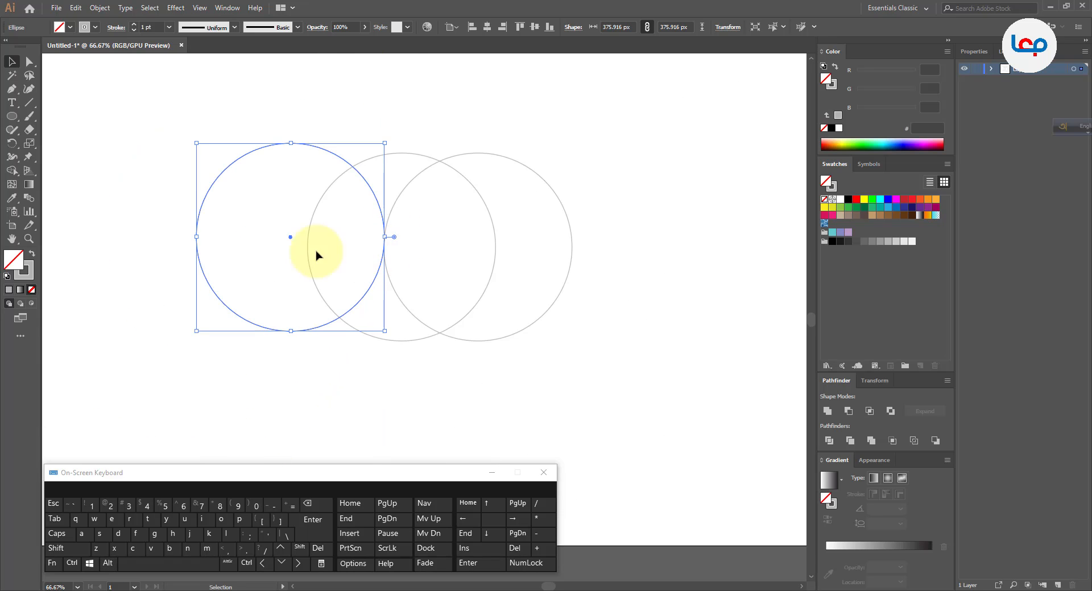
Remove the outer left, lower and right regions of the three circles with Shape Builder, leaving a curved leaf with its upper tip.
left_click(150, 209)
left_click_drag(161, 178, 581, 308)
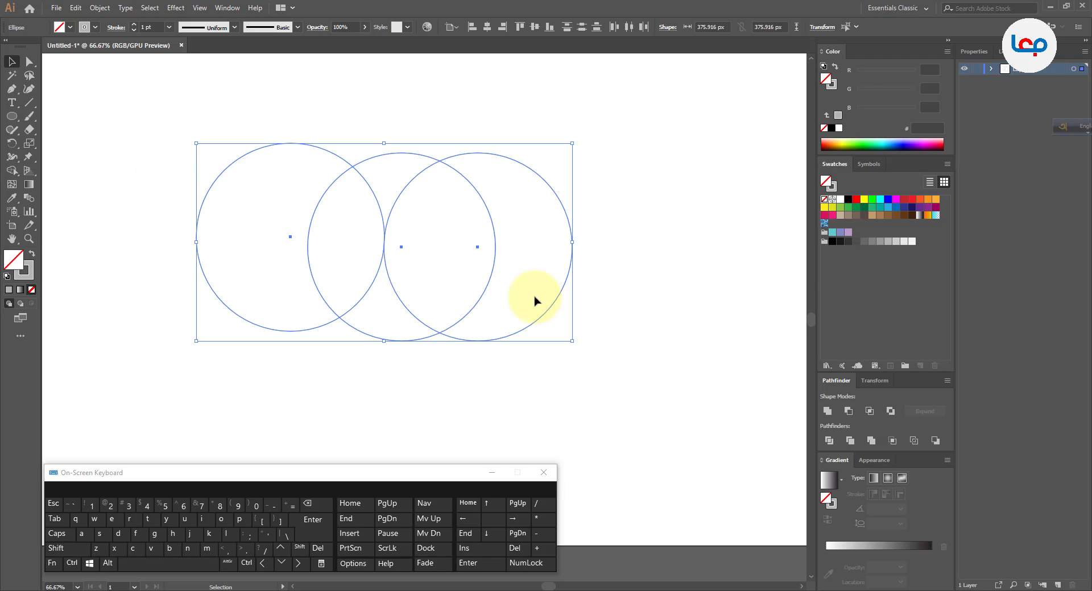
left_click(11, 170)
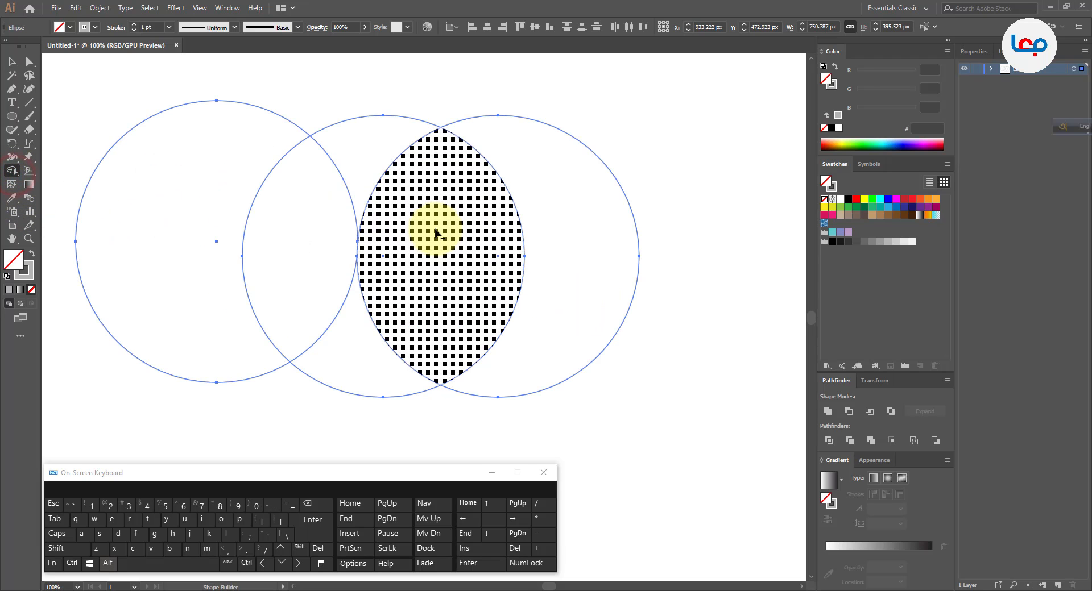
scroll(438, 230, "up", 1)
left_click(139, 108, "alt")
left_click(324, 408, "alt")
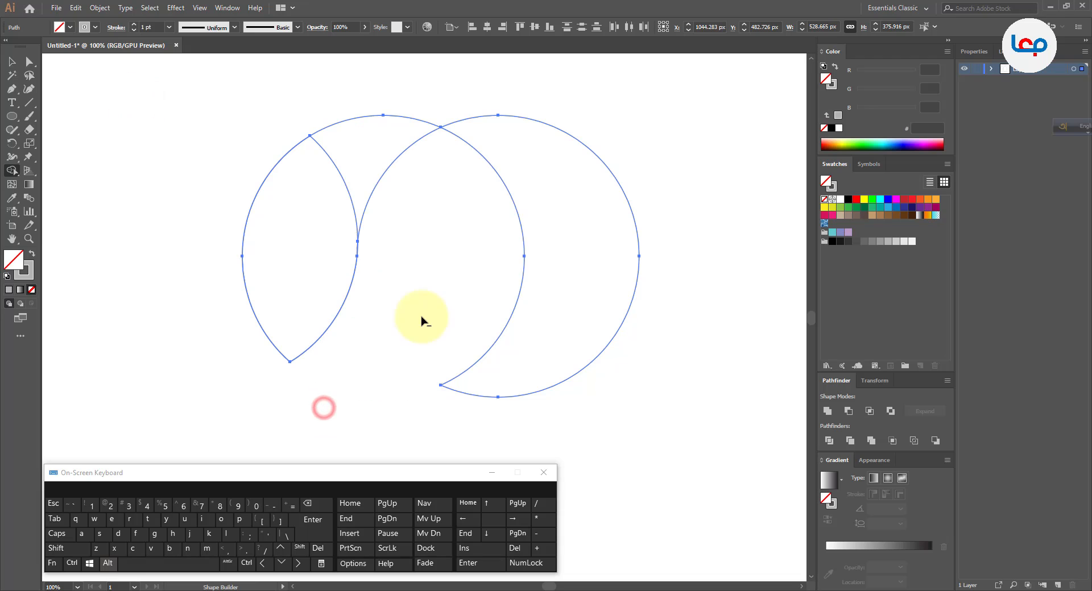
mouse_move(500, 255)
left_mouse_down()
mouse_move(668, 224)
mouse_move(475, 236)
left_mouse_up()
scroll(475, 236, "down", 1)
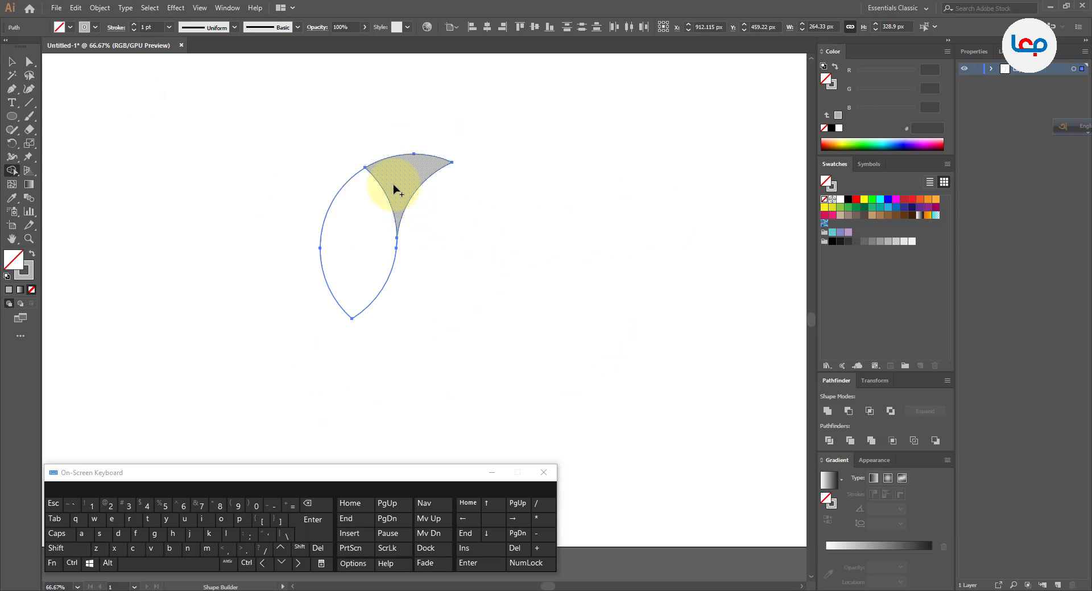
Merge the upper tip with the leaf body and remove the thin sliver along their inner edge using Shape Builder.
left_click(393, 184)
scroll(390, 236, "up", 7)
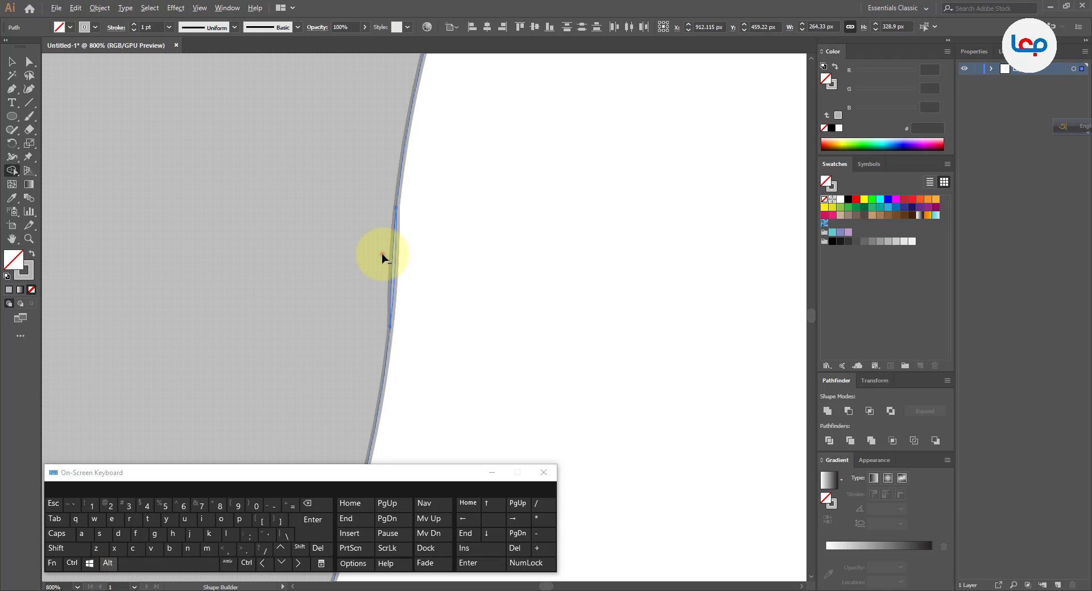
left_click(390, 257, "alt")
scroll(399, 260, "down", 5)
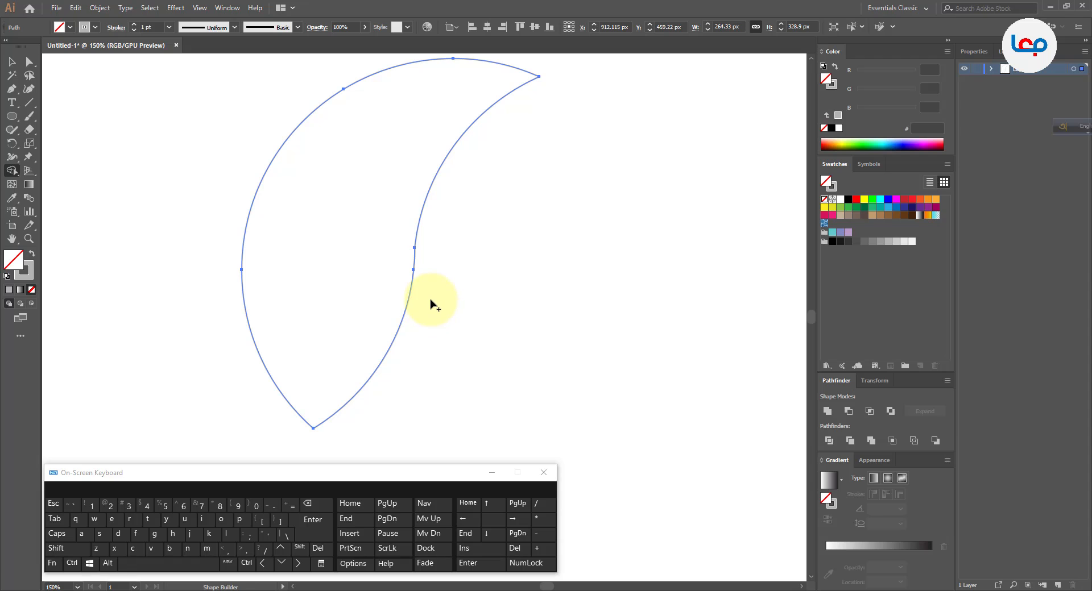
scroll(418, 256, "up", 5)
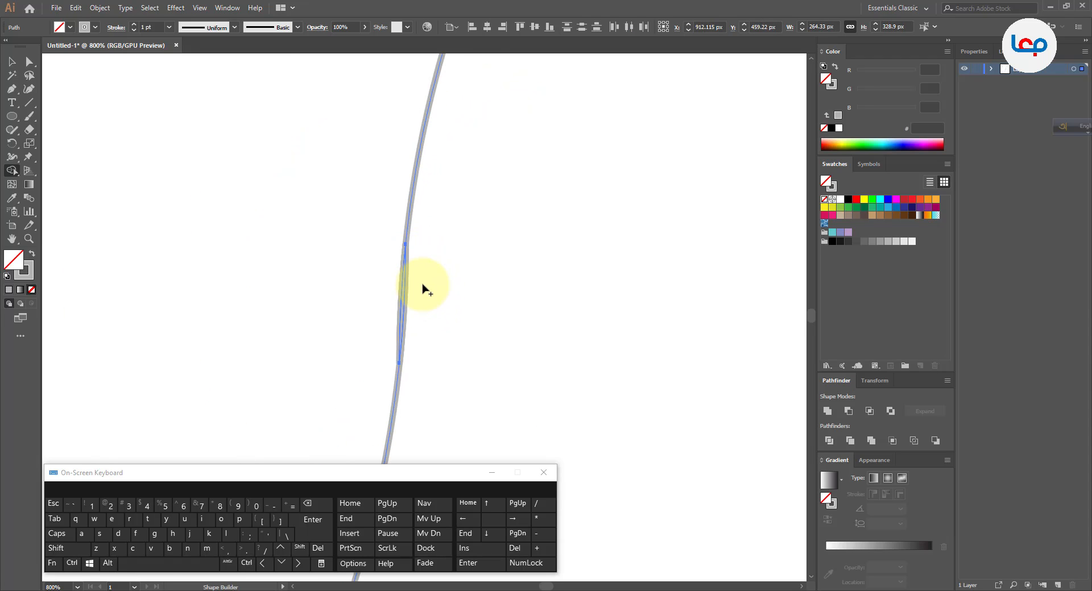
scroll(421, 291, "up", 2)
left_click_drag(408, 297, 394, 307)
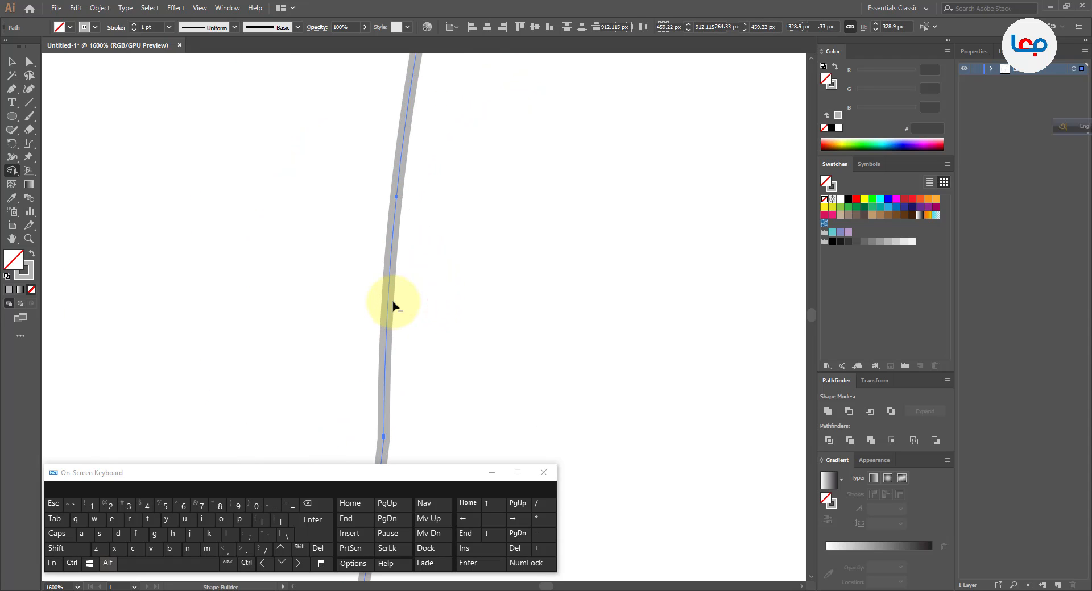
scroll(427, 264, "down", 5)
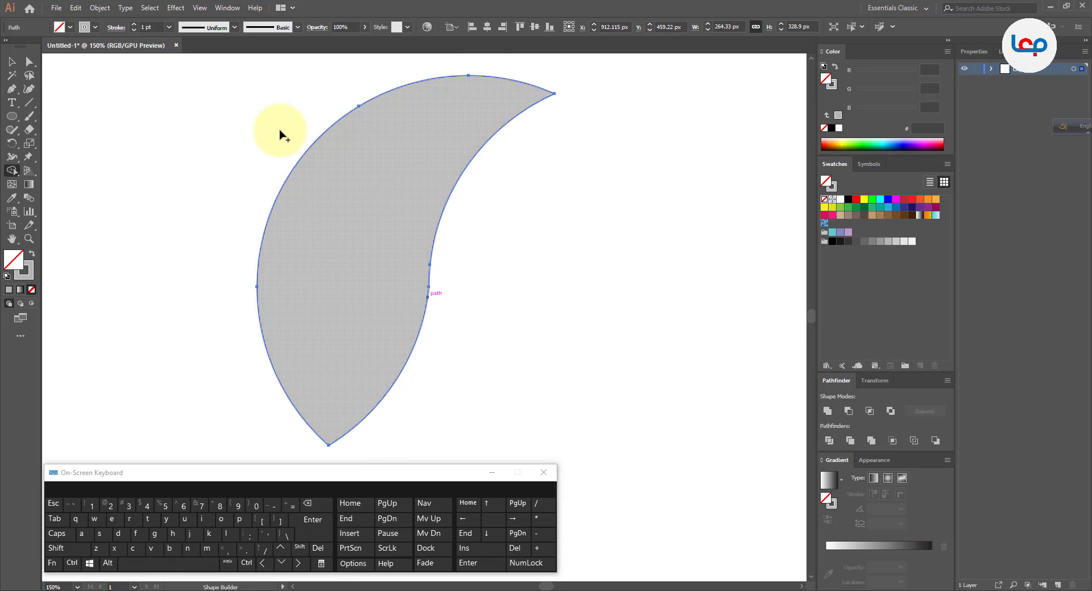
Swap the leaf's fill and stroke so the leaf becomes a solid grey shape without an outline.
left_click(11, 62)
left_click(534, 250)
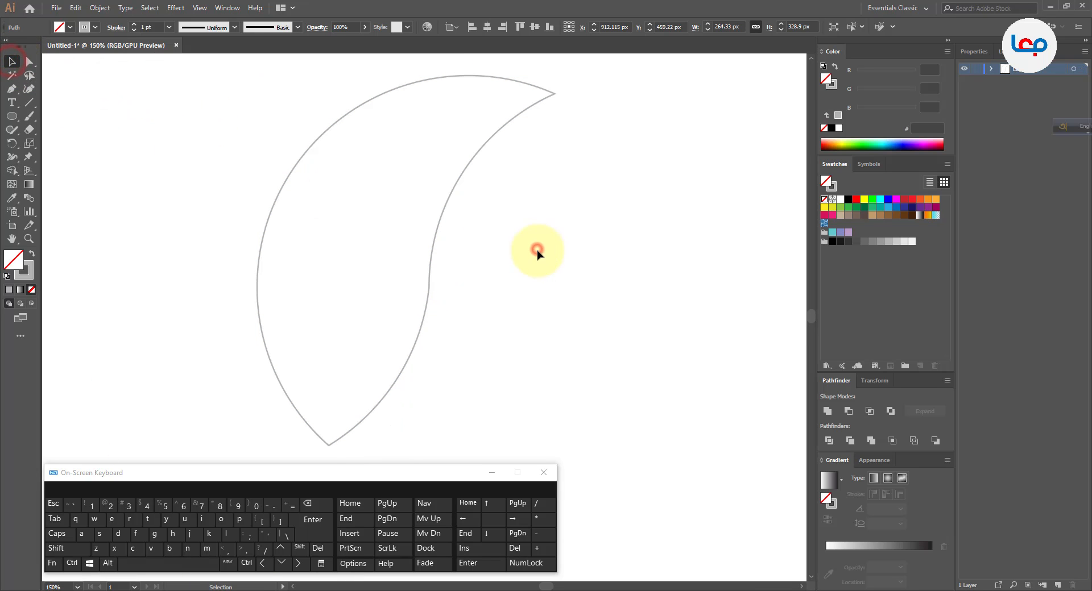
left_click(431, 261)
scroll(428, 265, "down", 2)
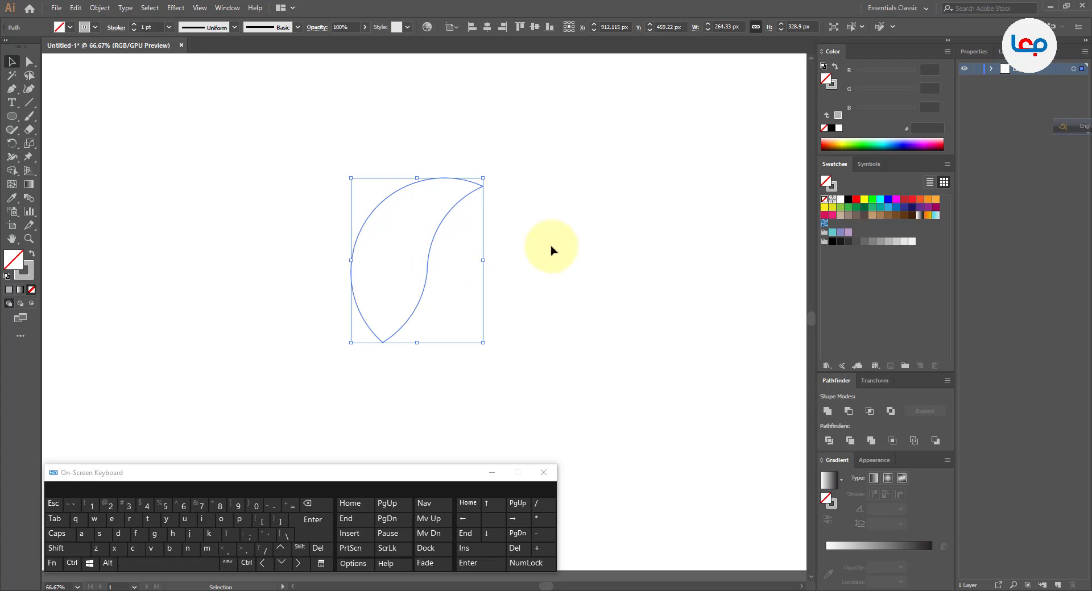
left_click(33, 259)
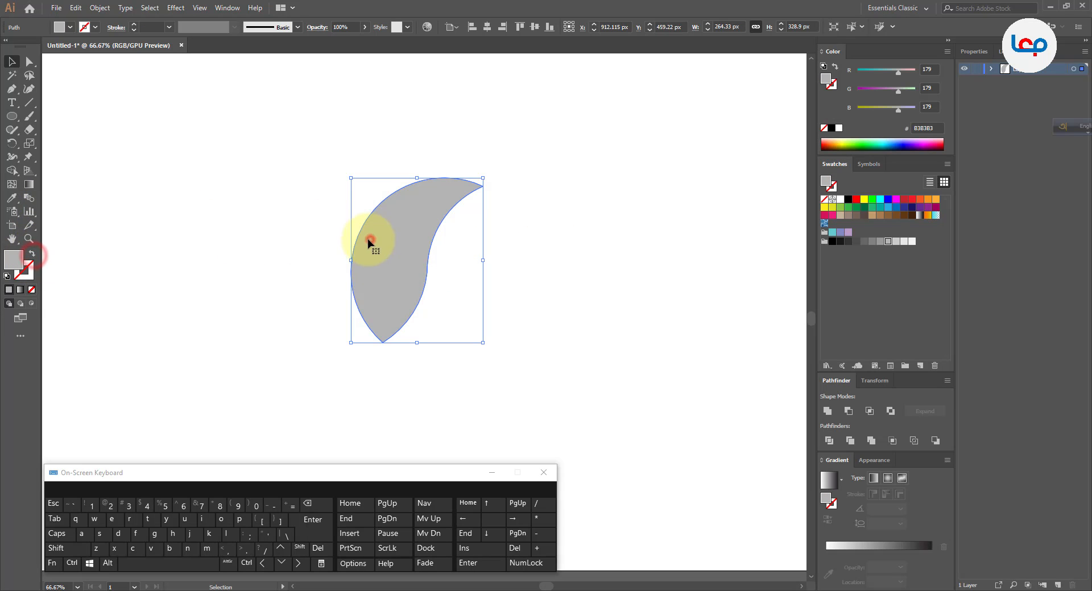
left_click(370, 237)
left_click(290, 239)
Create a horizontally mirrored copy of the grey leaf using Reflect.
left_click(408, 232)
scroll(418, 223, "down", 1)
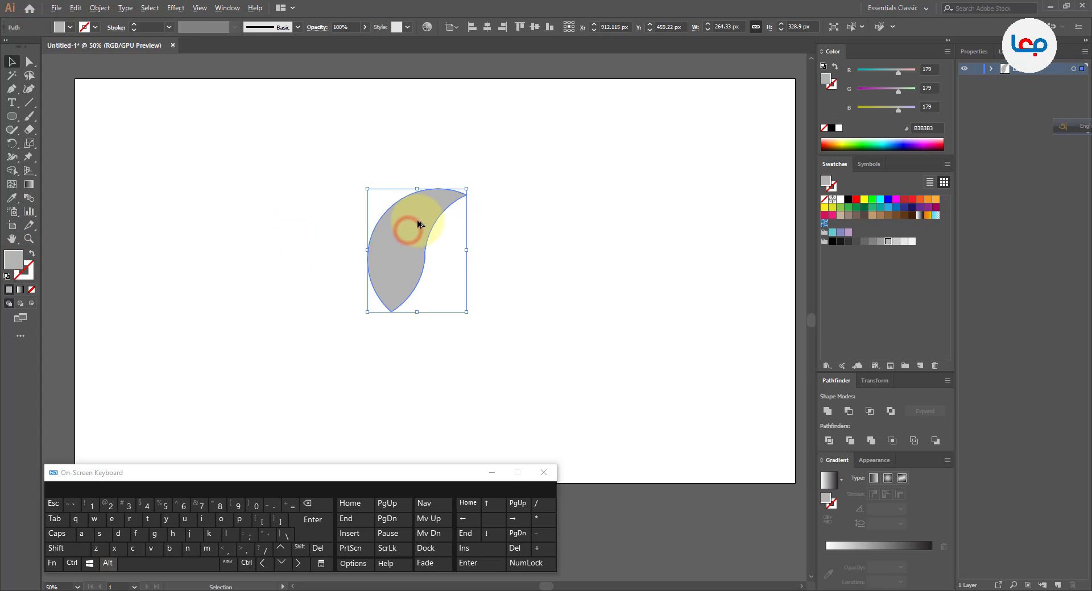
right_click(426, 218)
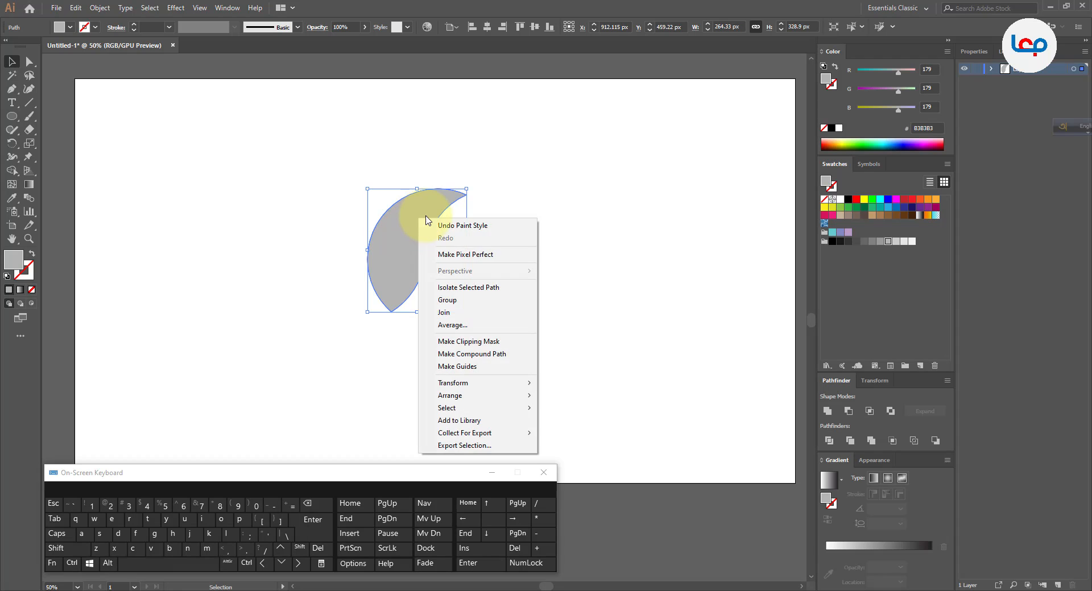
left_click(493, 382)
left_click(566, 424)
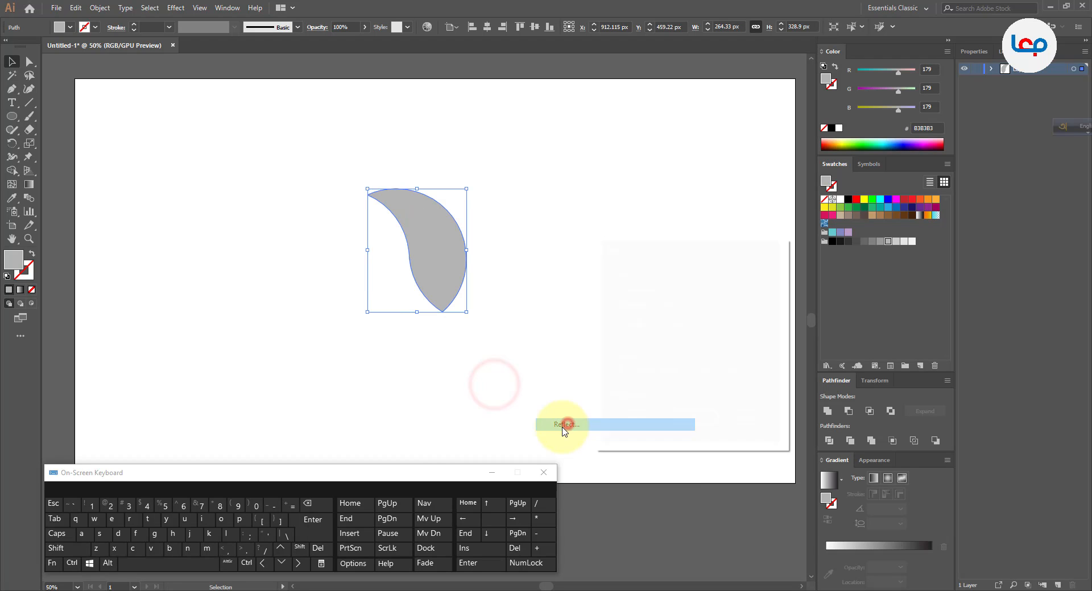
left_click(647, 422)
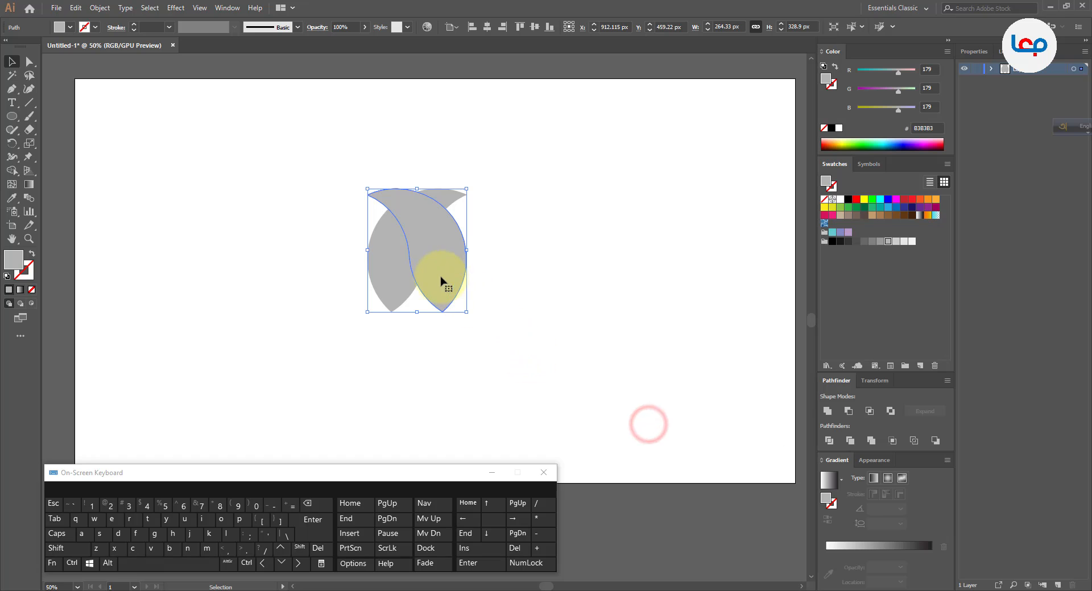
Move the mirrored leaf left until its inner side overlaps the original leaf's inner side, and group both leaves.
left_click_drag(439, 283, 360, 281)
left_click(500, 278)
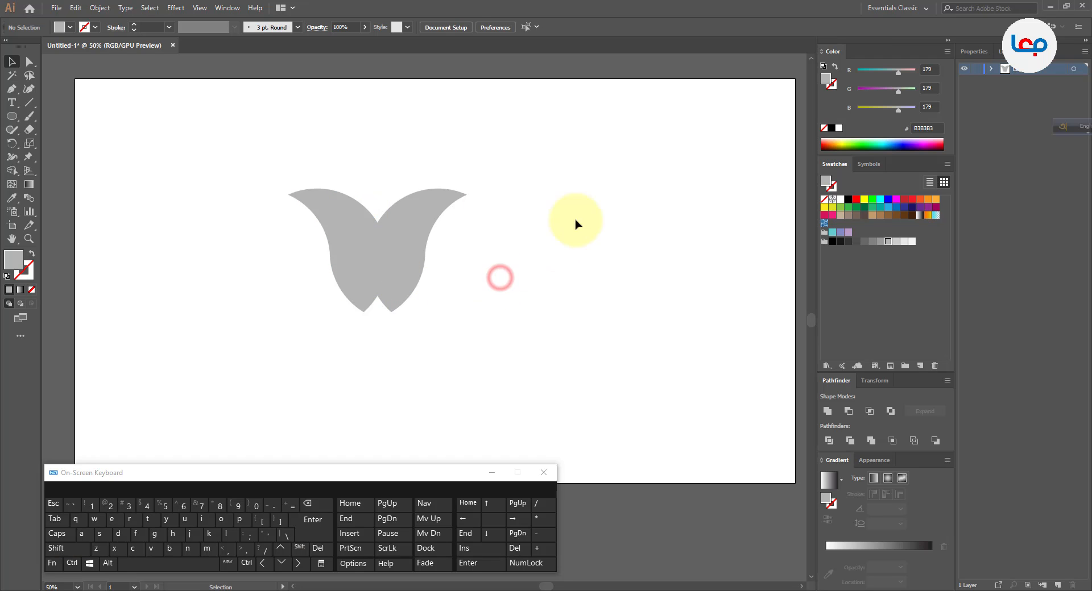
left_click_drag(576, 218, 305, 316)
right_click(393, 251)
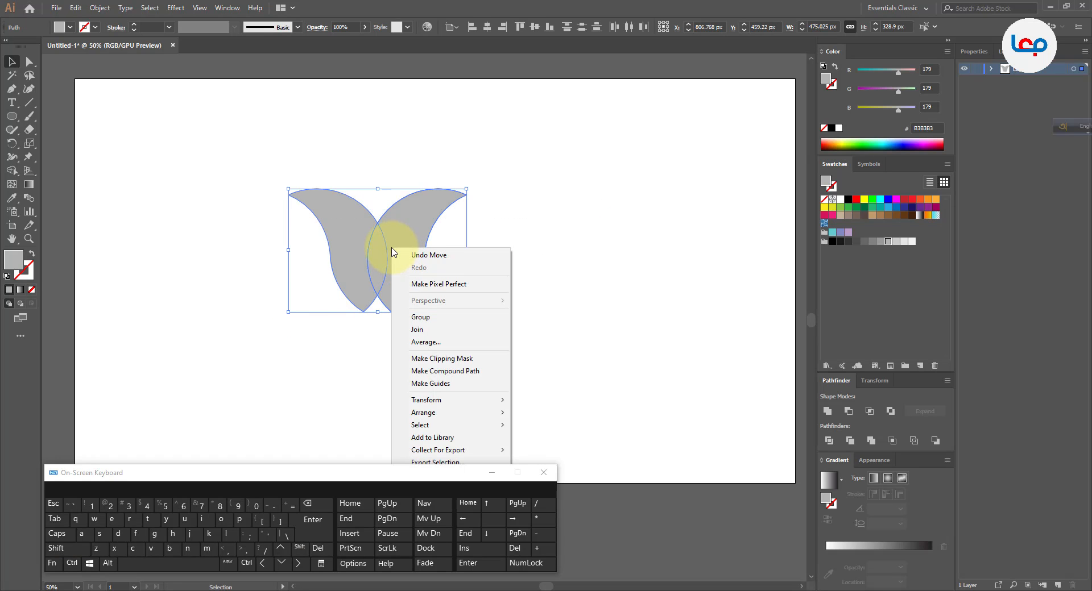
left_click(418, 317)
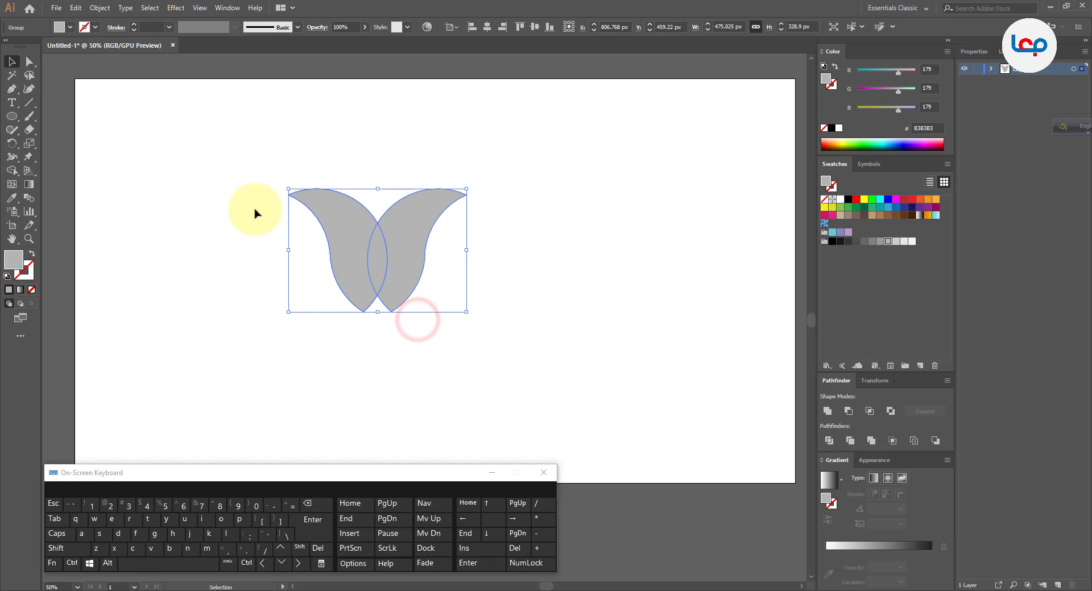
Copy the leaf group, paste it in front, and move the copy to the right of the original.
left_click(75, 8)
left_click(76, 7)
left_click(76, 7)
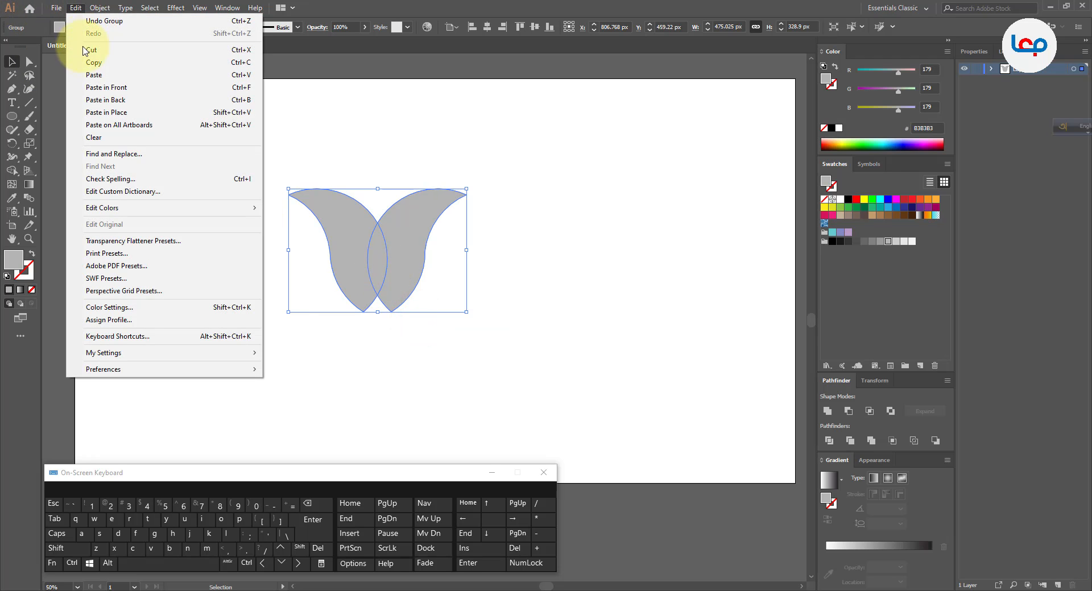
left_click(88, 62)
left_click(76, 7)
left_click(106, 88)
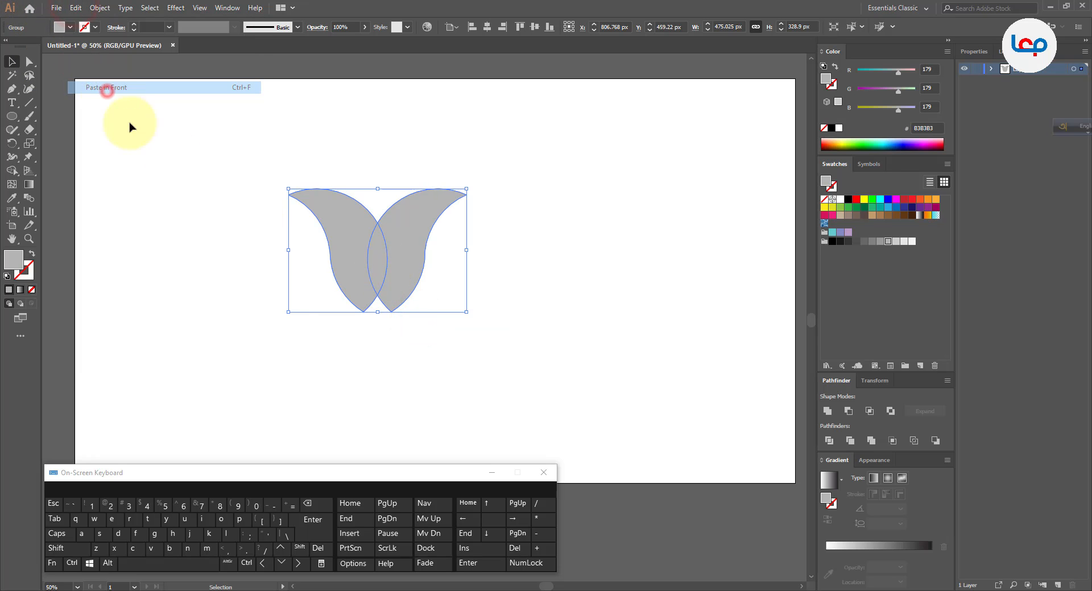
left_click_drag(387, 264, 577, 264)
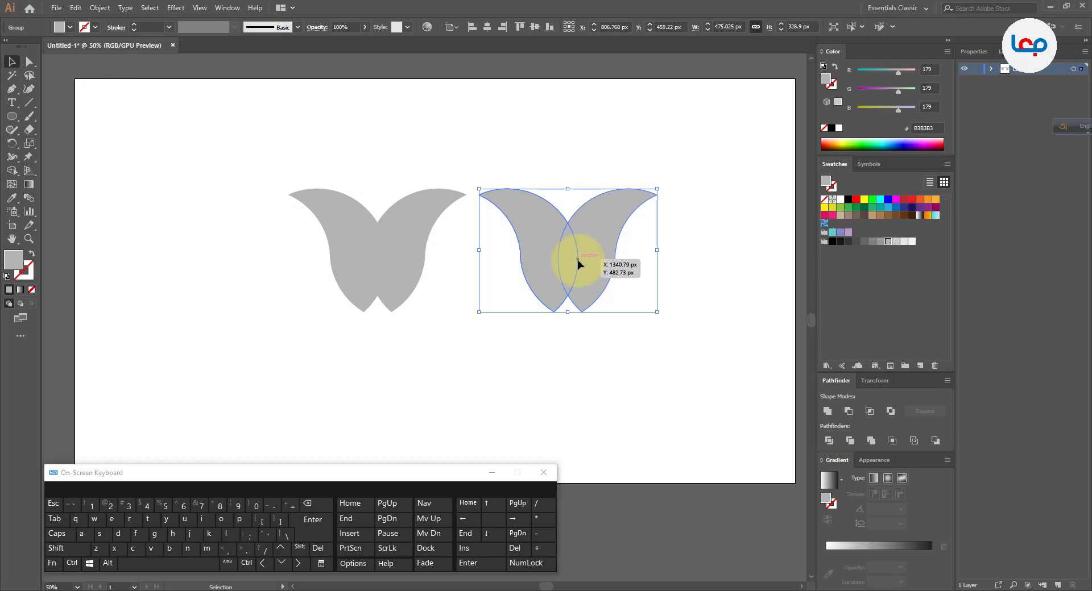
Fill the copied leaf group with the darker grey swatch, 808080.
left_click(873, 242)
left_click(694, 262)
left_click(635, 212)
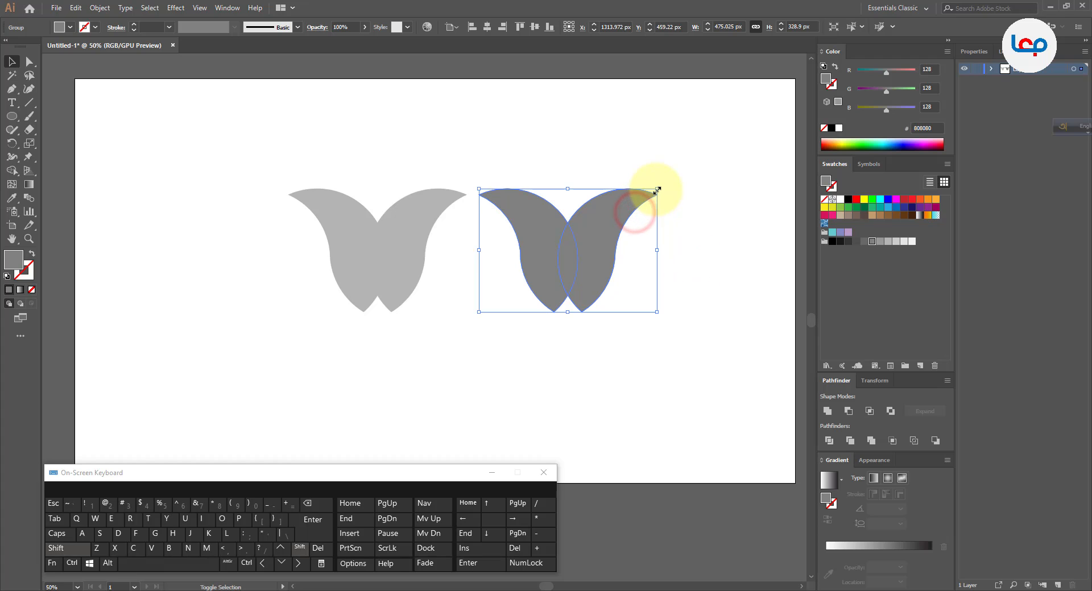
Scale the dark copy down to about 265 px wide, place it over the light group, and centre it horizontally on that group.
left_click_drag(657, 190, 586, 238)
left_click_drag(550, 279, 390, 257)
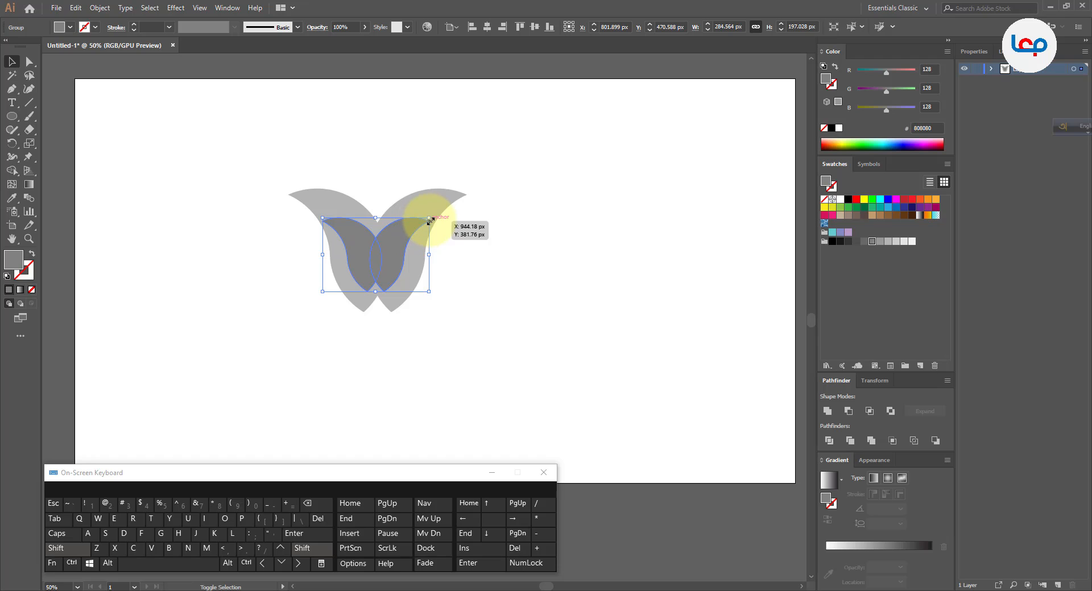
left_click_drag(471, 224, 390, 270)
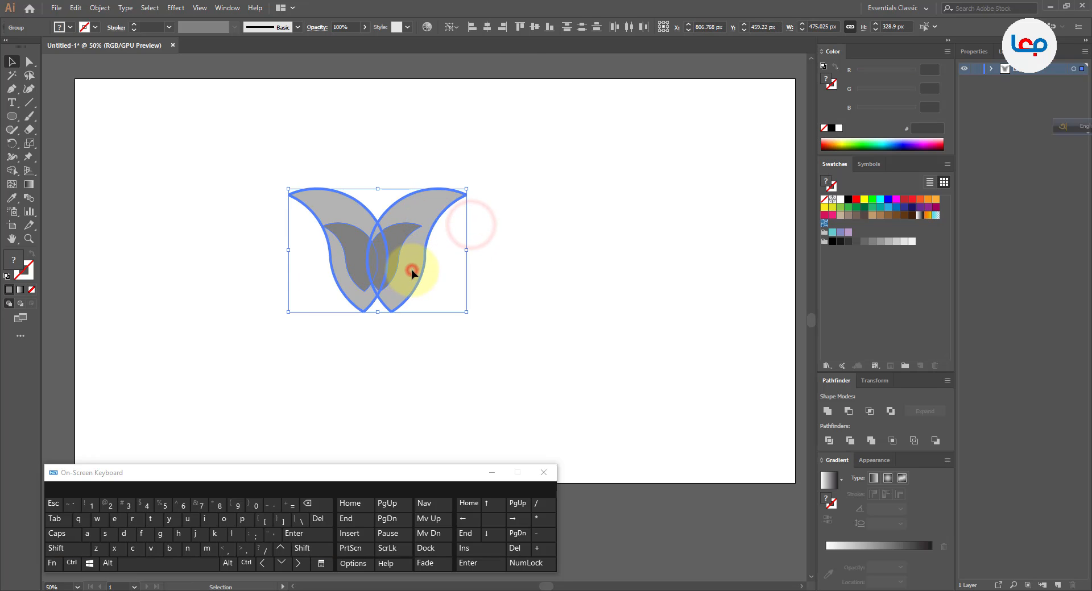
left_click(488, 28)
left_click(563, 185)
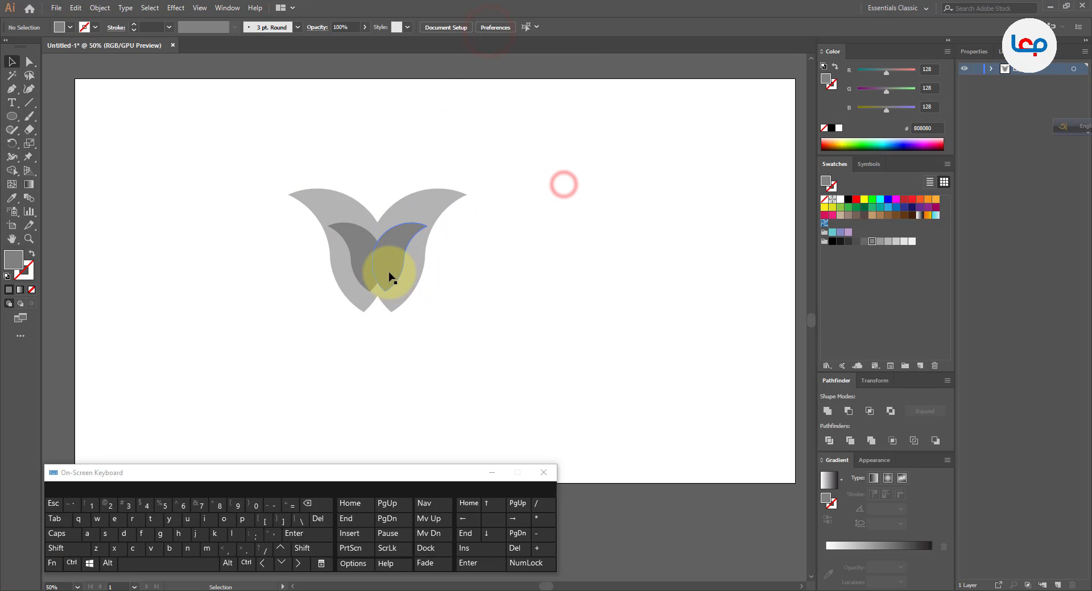
Stretch the dark group downward to about 266 px tall so its lower tips extend past the light group.
left_click(390, 277)
scroll(383, 278, "up", 2)
left_click_drag(371, 306, 370, 370)
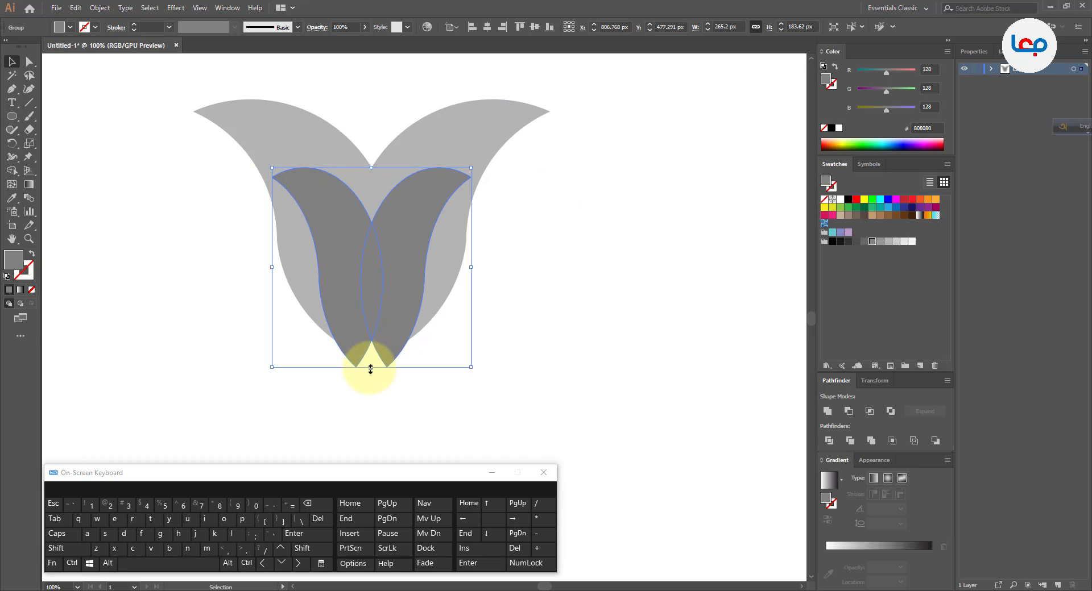
left_click(557, 328)
left_click(514, 237)
scroll(390, 253, "down", 1)
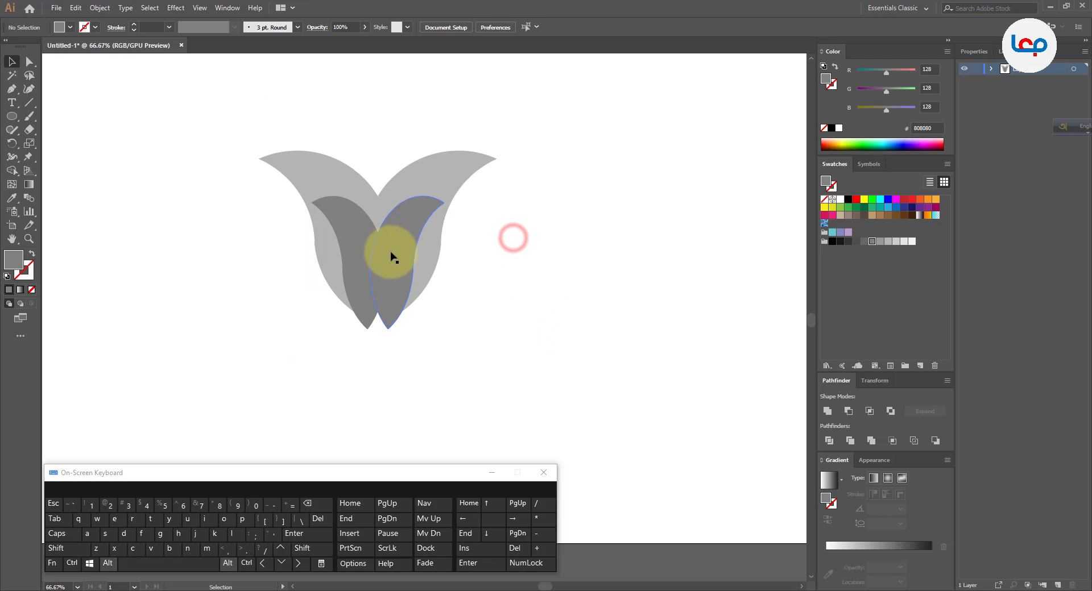
Raise the dark group slightly inside the light one and enlarge it downward so its lower tips extend past the light shape.
mouse_move(377, 256)
left_mouse_down()
mouse_move(380, 234)
mouse_move(377, 250)
left_mouse_up()
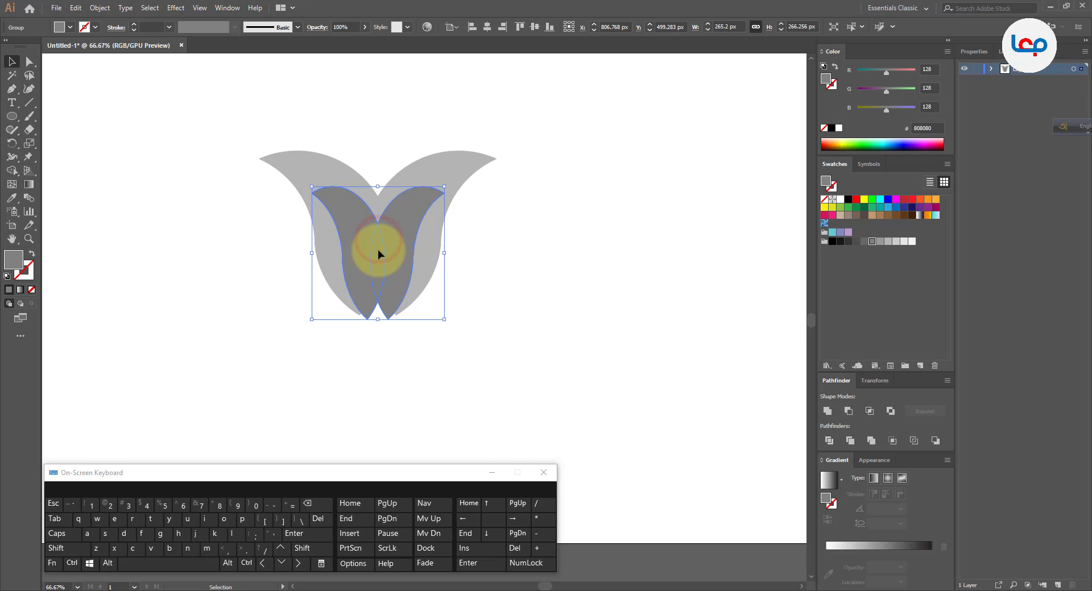
left_click(402, 354)
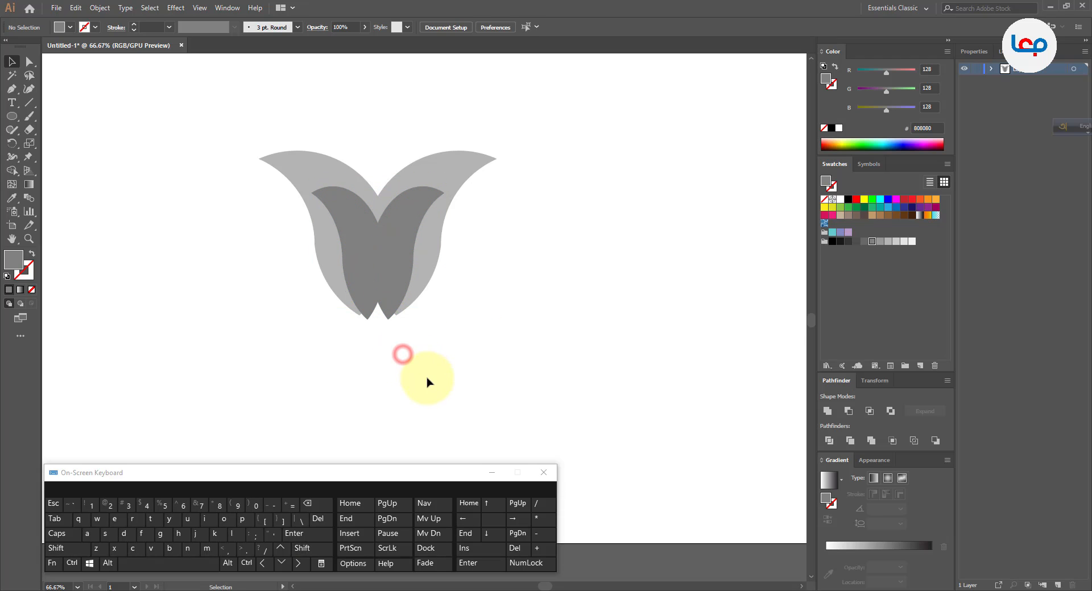
left_click(378, 293)
left_click_drag(381, 321, 380, 330)
left_click(398, 356)
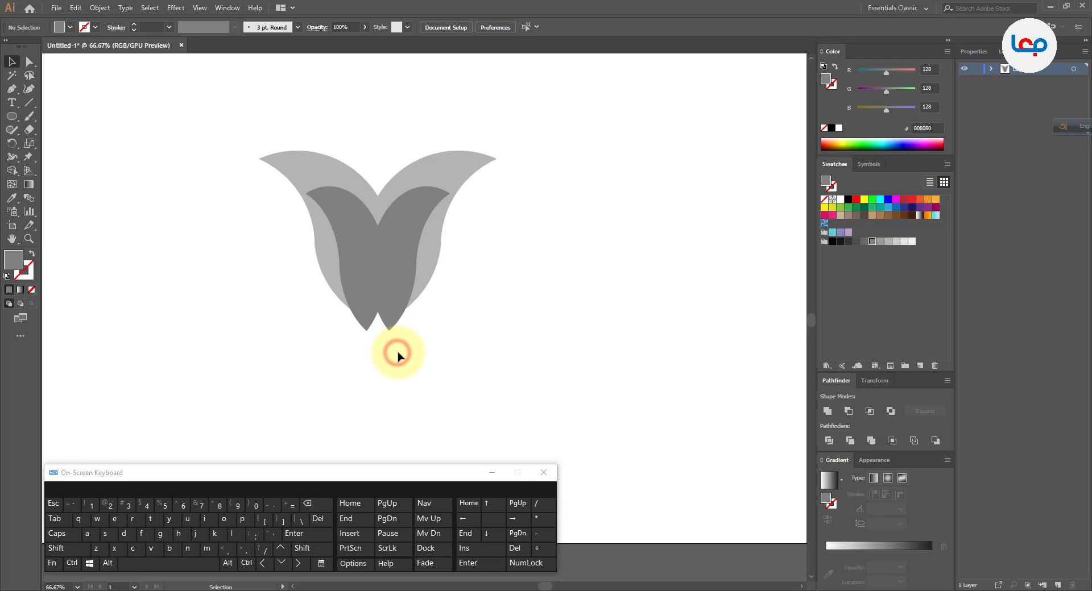
Narrow the dark group slightly from its left side and recentre it horizontally on the light group.
left_click(391, 307)
left_click_drag(307, 257, 317, 258)
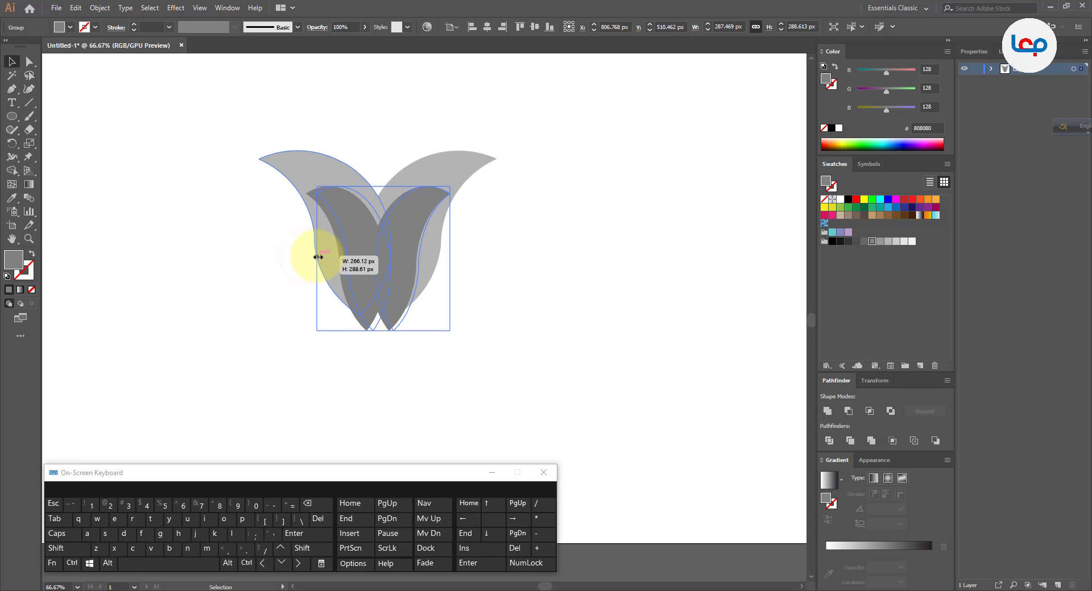
left_click(419, 175, "shift")
left_click(487, 27)
left_click(543, 187)
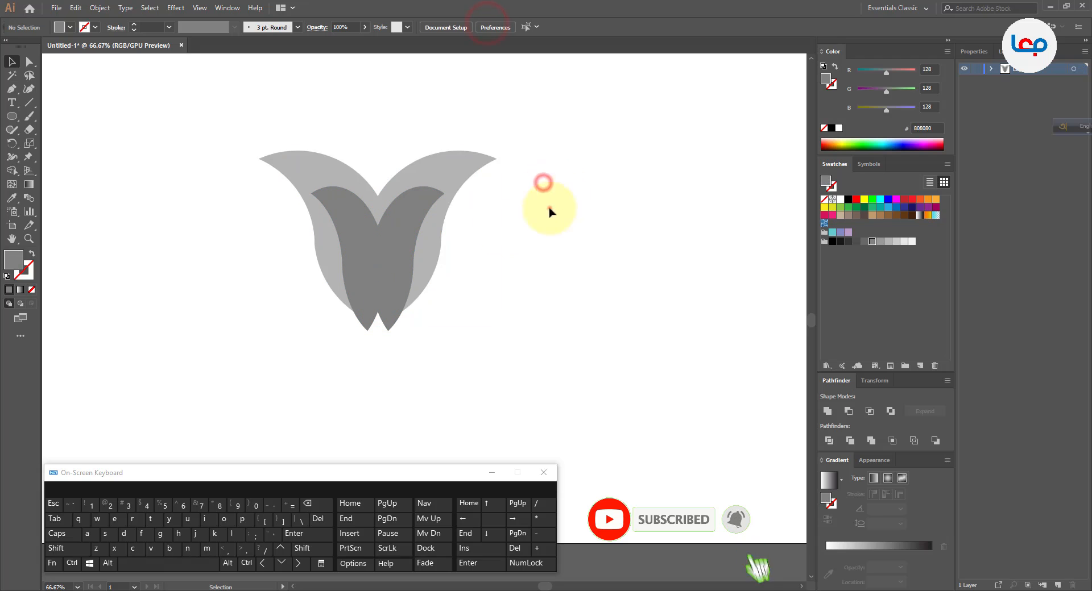
Remove the dark inner regions from both leaf groups with Shape Builder and merge the remaining outer pieces into one dark grey emblem.
left_click_drag(548, 206, 284, 311)
left_click(12, 172)
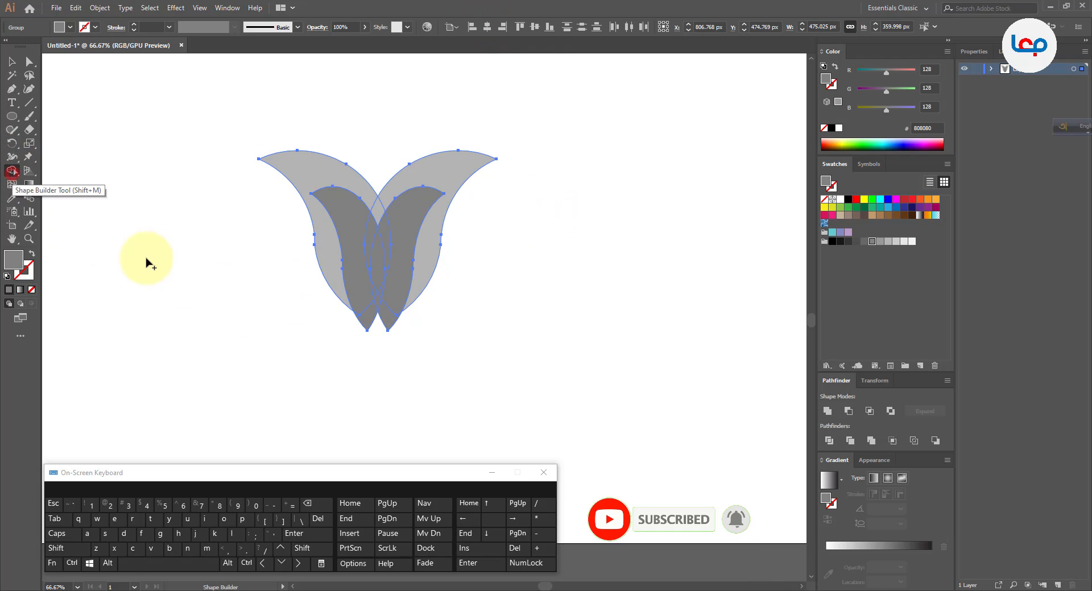
mouse_move(402, 354)
left_mouse_down()
mouse_move(362, 306)
mouse_move(351, 251)
mouse_move(377, 245)
mouse_move(397, 220)
mouse_move(373, 297)
mouse_move(386, 305)
mouse_move(376, 298)
mouse_move(394, 291)
mouse_move(379, 299)
mouse_move(377, 325)
left_mouse_up()
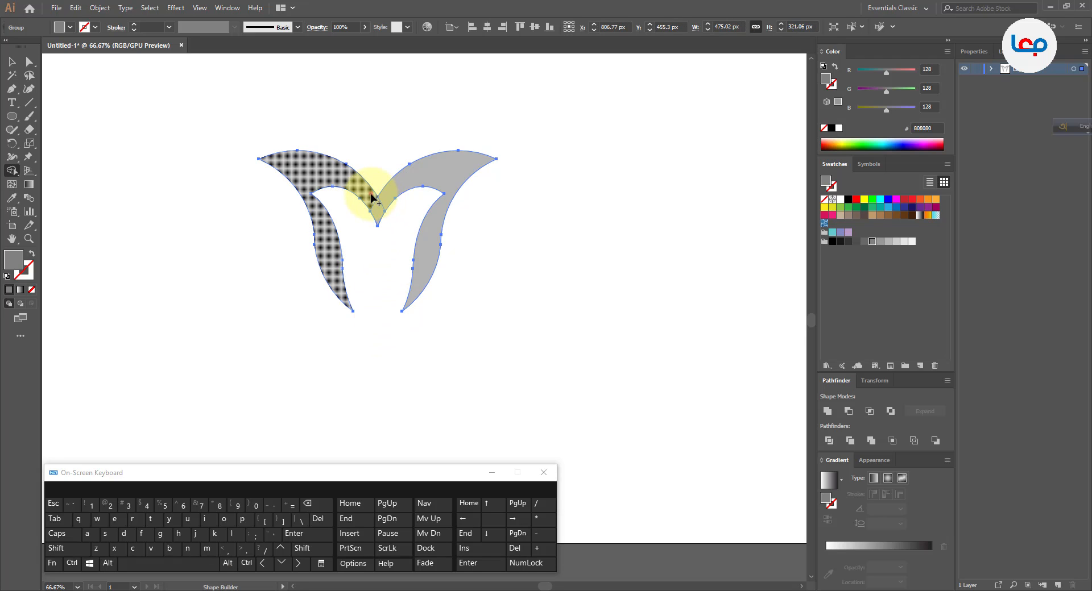
left_click_drag(380, 199, 377, 202)
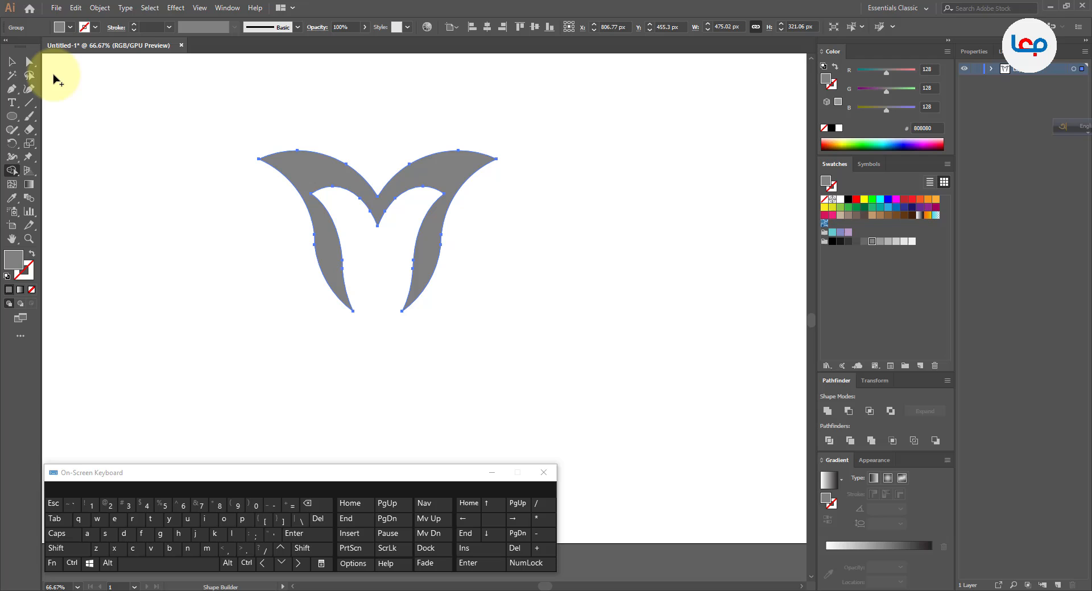
left_click(12, 61)
left_click(159, 176)
Draw a small dark grey circle just above the emblem's central notch.
scroll(322, 262, "down", 3)
left_click(380, 329)
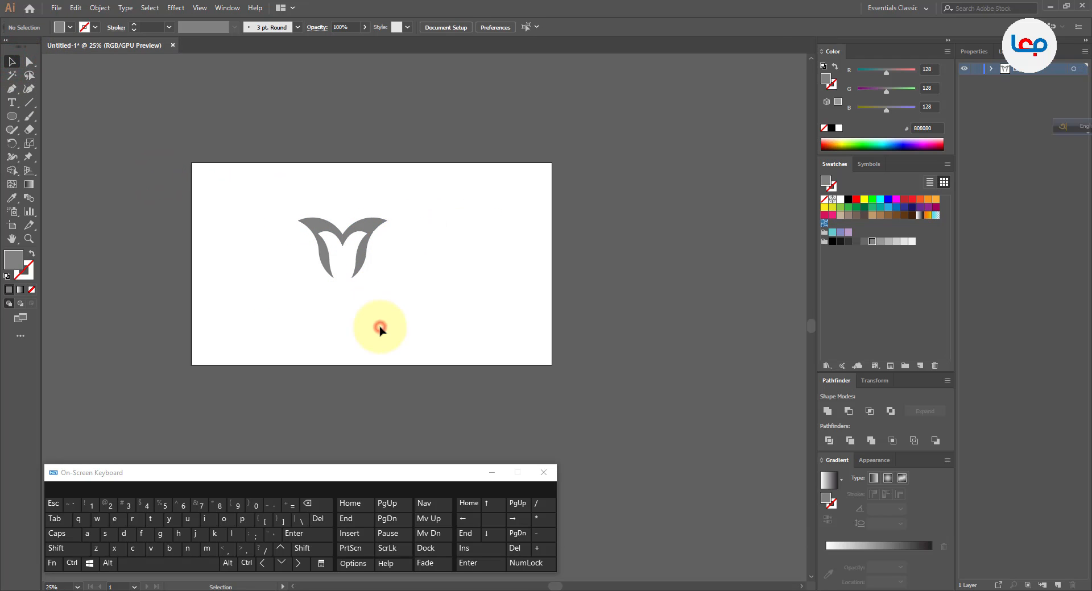
left_click(414, 219)
scroll(349, 212, "up", 3)
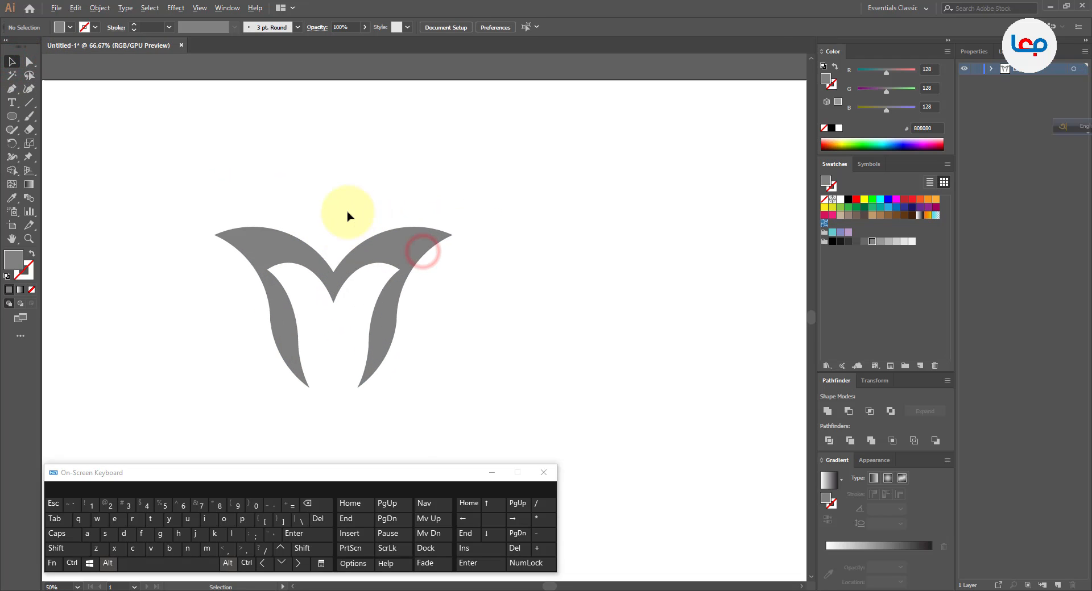
left_click(16, 118)
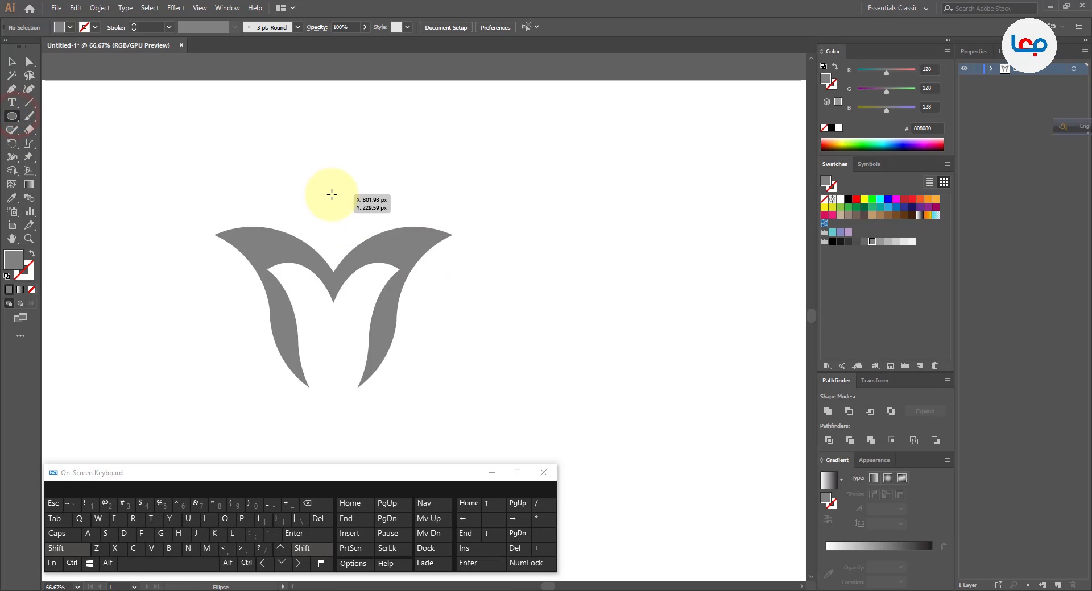
left_click_drag(339, 207, 334, 222)
left_click(12, 61)
left_click(221, 158)
Centre the circle horizontally on the emblem and move it slightly upward.
left_click_drag(394, 188, 278, 313)
left_click(399, 264)
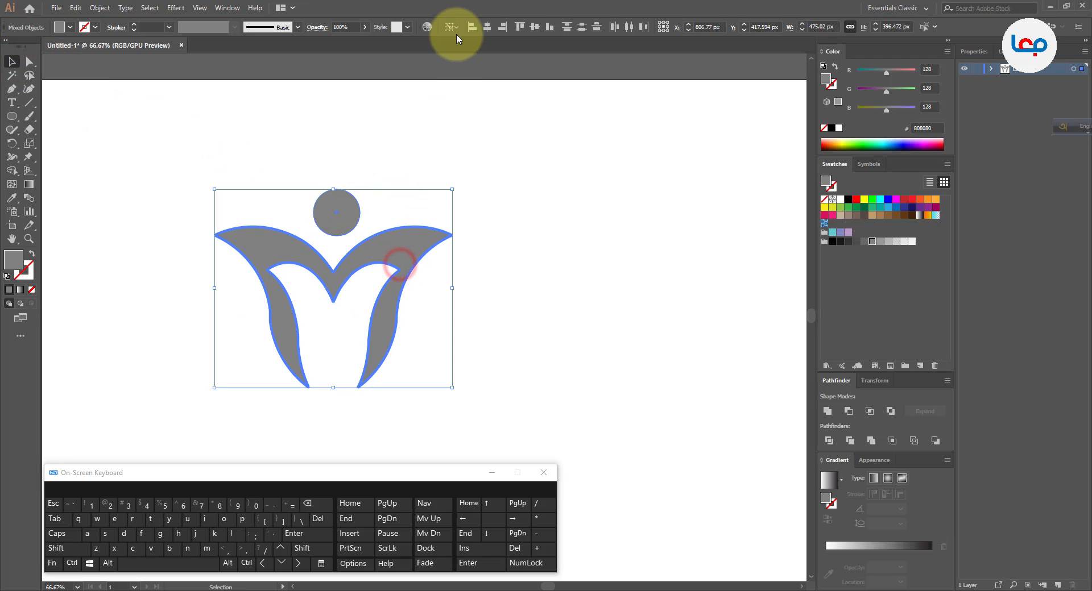
left_click(481, 29)
left_click(426, 107)
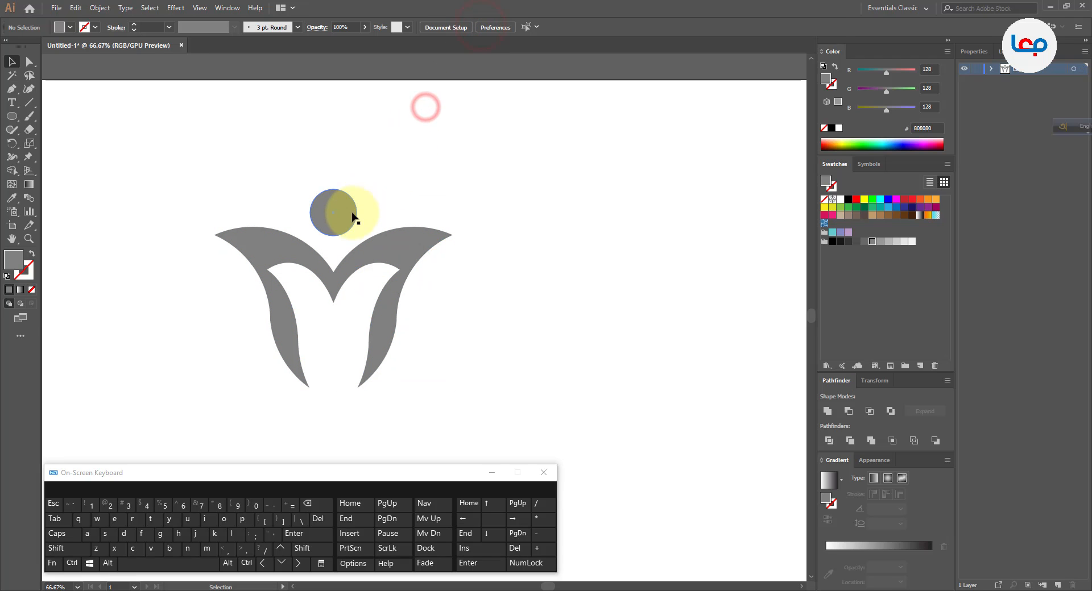
left_click_drag(353, 215, 351, 216)
left_click(390, 182)
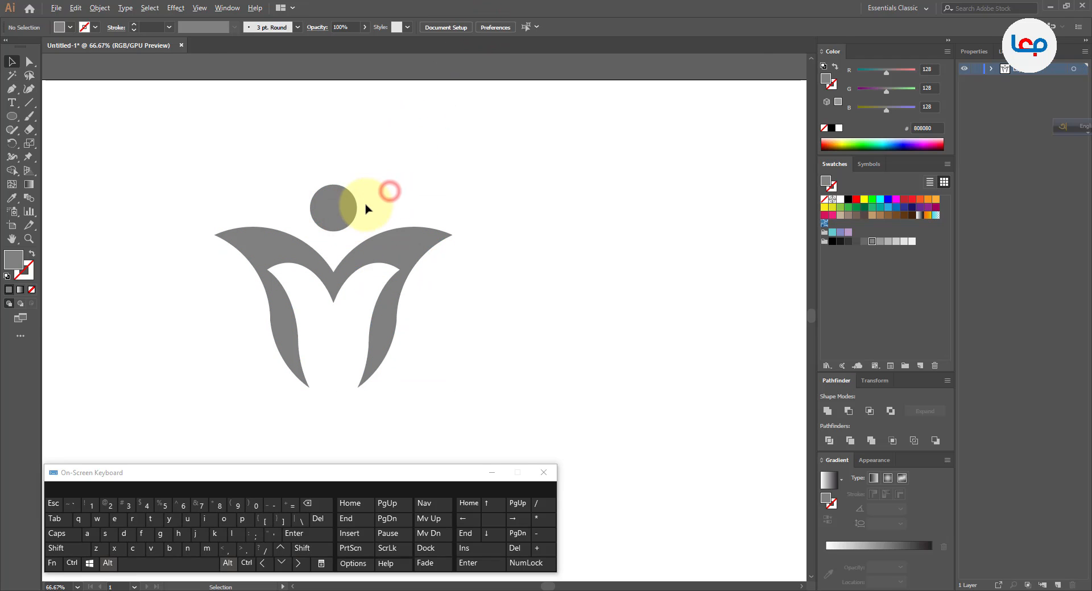
Group the circle head and the emblem into one figure.
scroll(366, 203, "down", 2)
left_click_drag(316, 270, 285, 297)
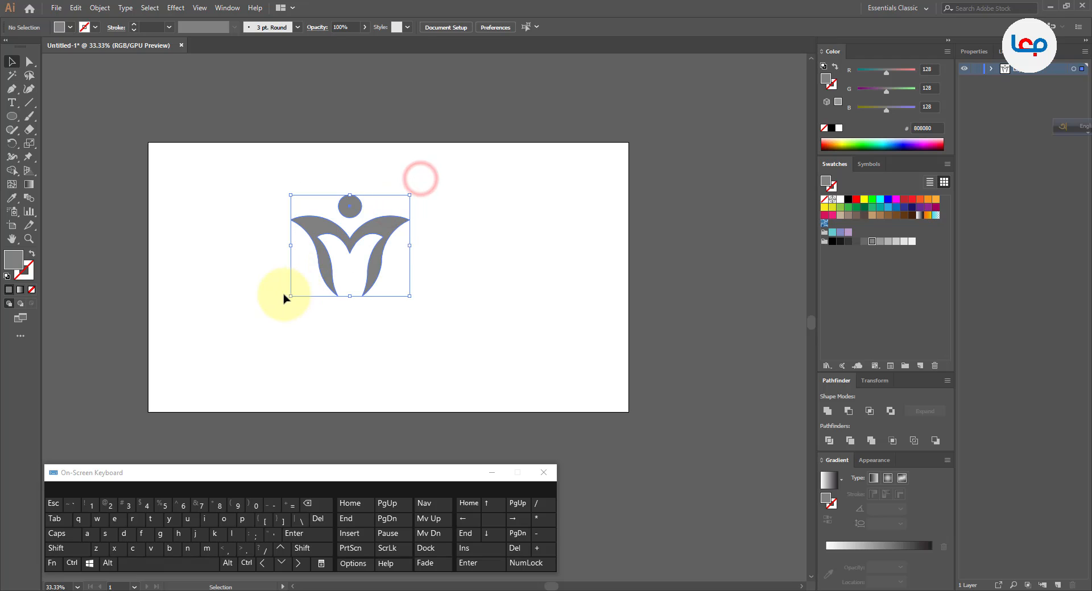
right_click(392, 229)
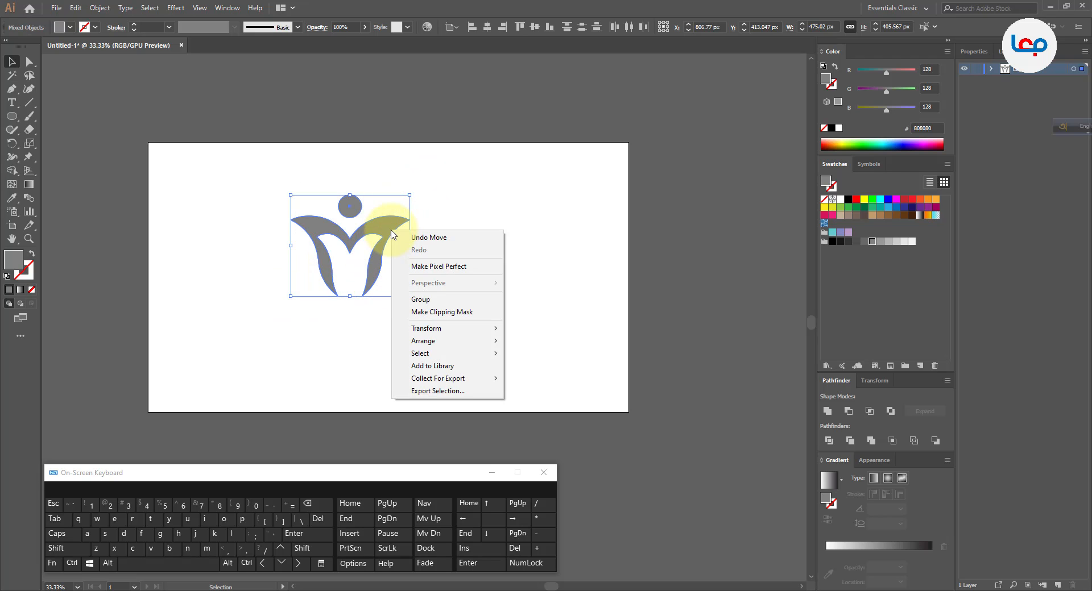
left_click(431, 300)
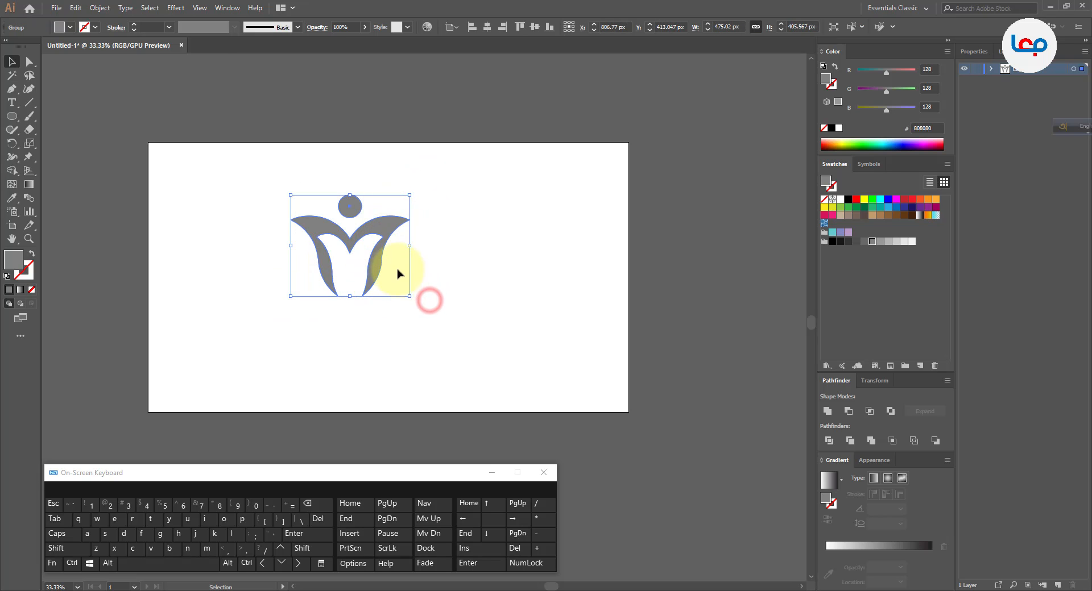
Move the grouped figure up and slightly right, and scale it down proportionally about its centre to about 257 px wide.
left_click_drag(369, 276, 392, 247)
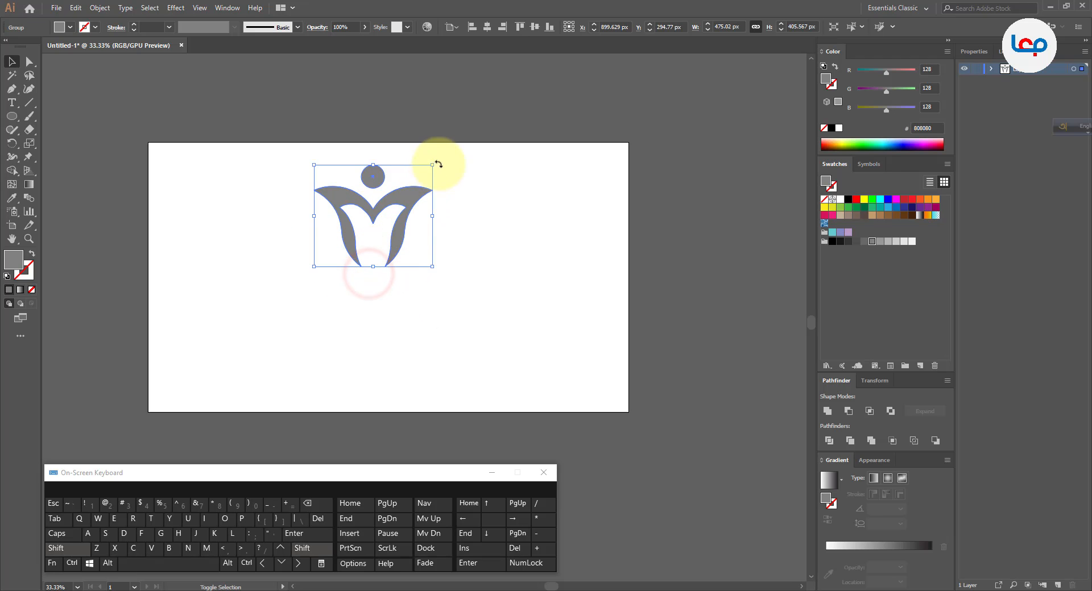
left_click_drag(431, 164, 420, 188)
left_click(439, 201)
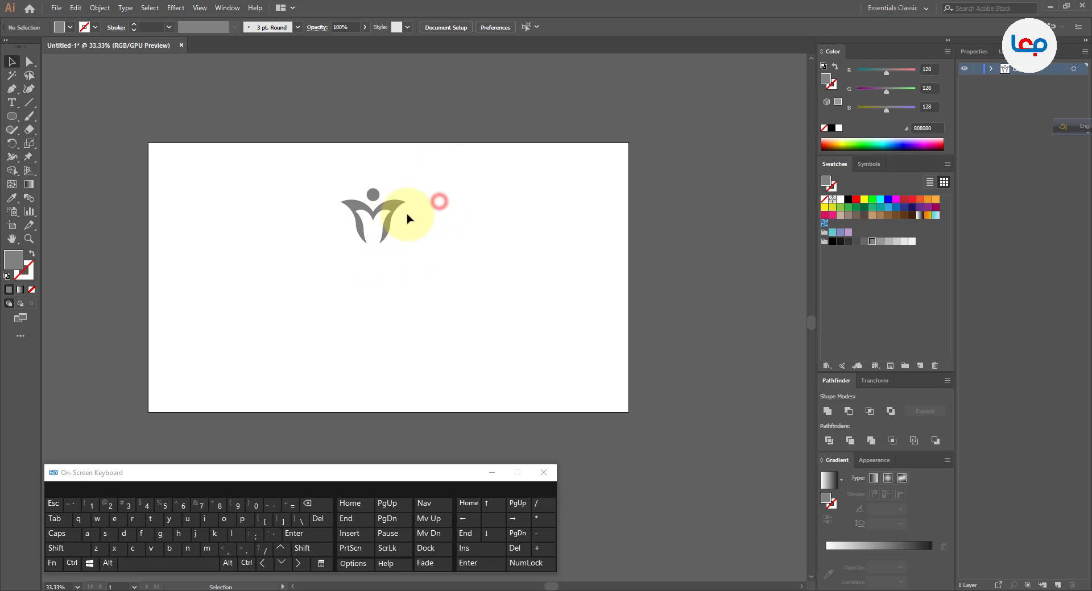
left_click(388, 214)
scroll(402, 222, "up", 1)
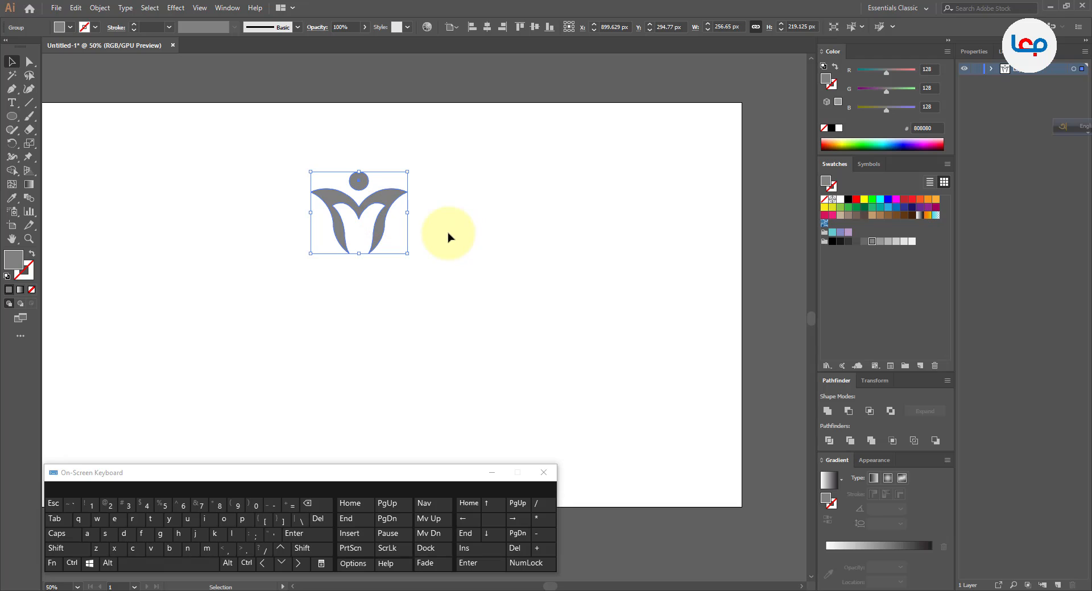
left_click(448, 234)
Switch to Calculator and divide 360 by 4 to find the rotation angle for four figures.
left_click(234, 590)
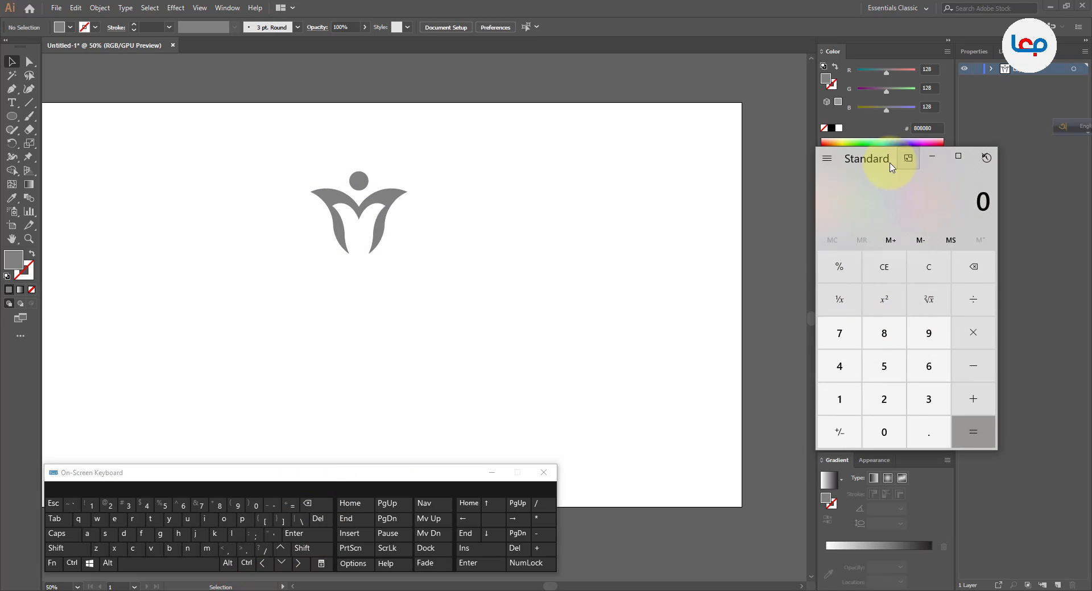
left_click(846, 154)
left_click(858, 153)
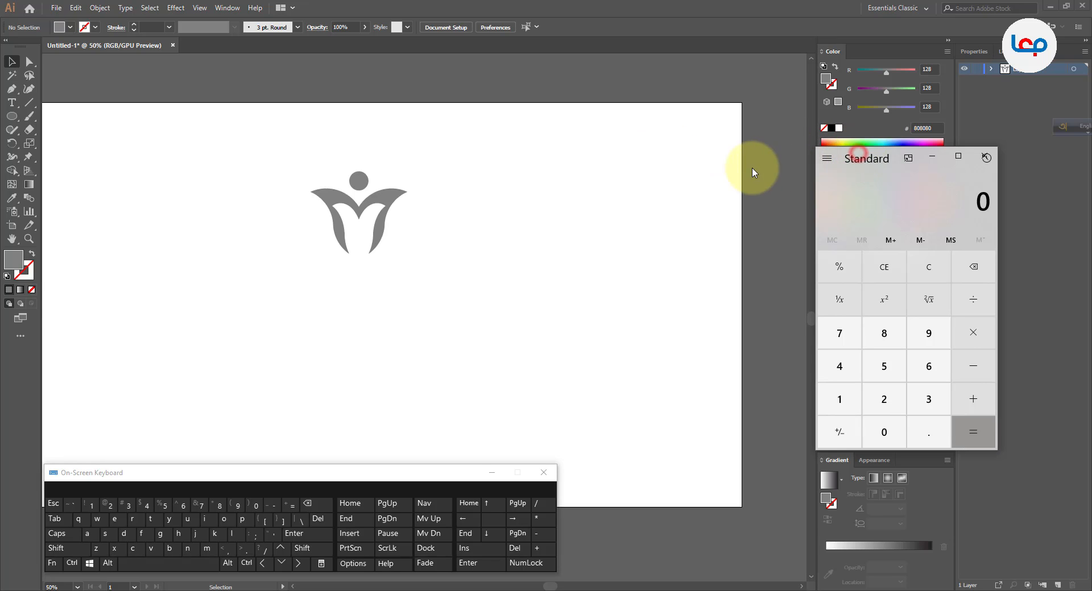
left_click(928, 400)
left_click(929, 365)
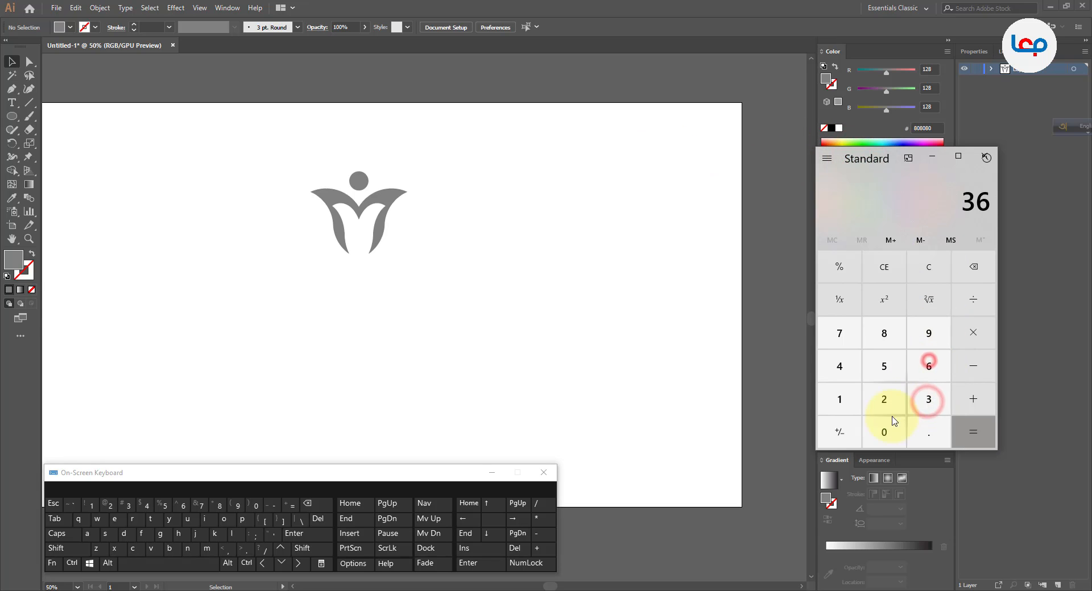
left_click(892, 425)
left_click(976, 299)
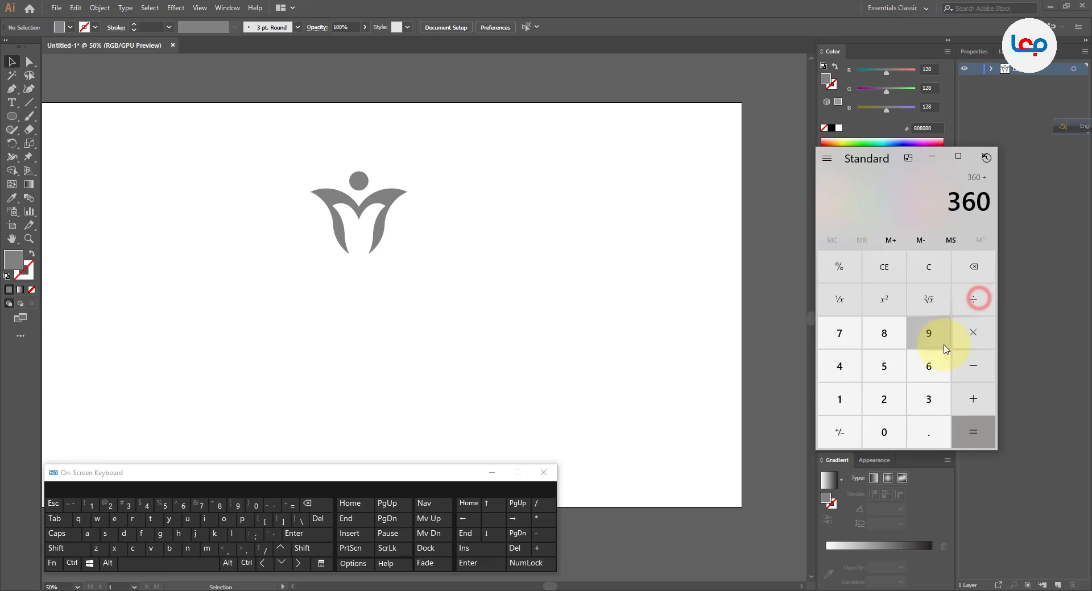
left_click(841, 368)
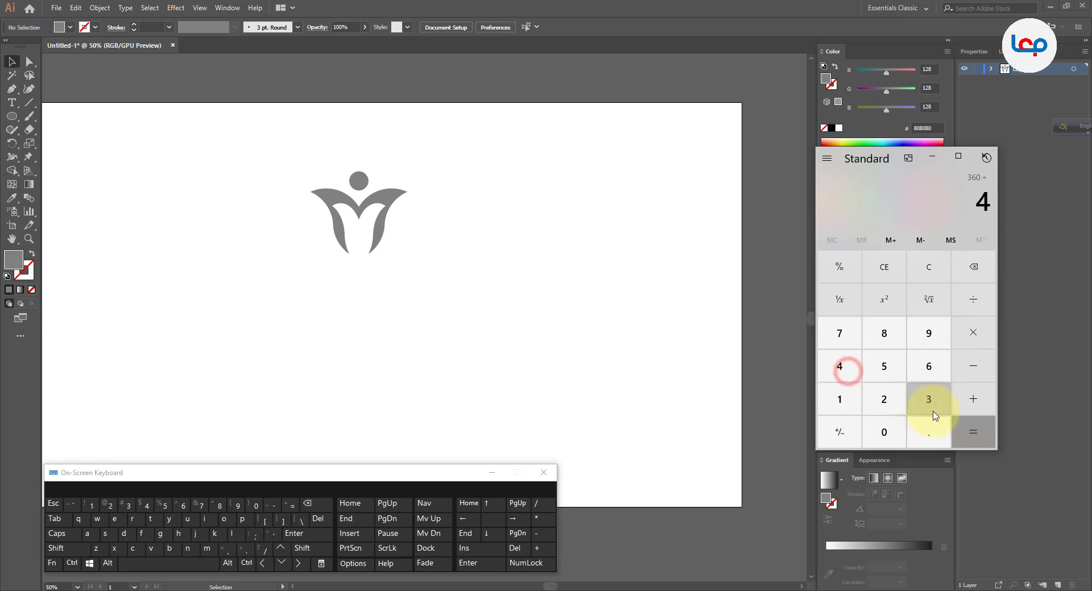
left_click(970, 427)
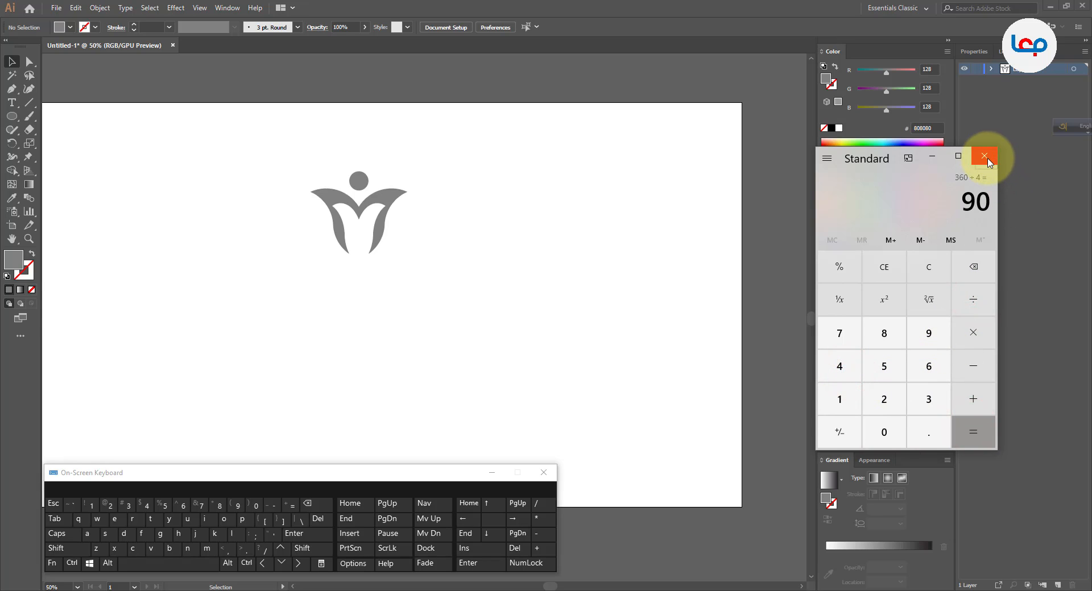
left_click(986, 157)
Create a copy of the figure rotated 90° around a point just below its two lower tips.
left_click(546, 262)
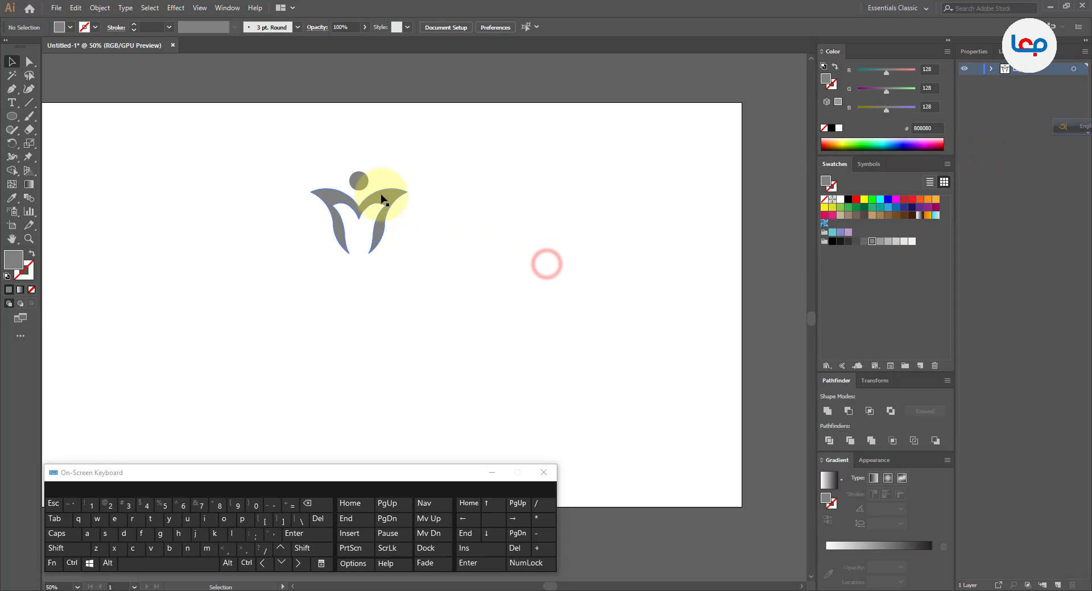
left_click(381, 195)
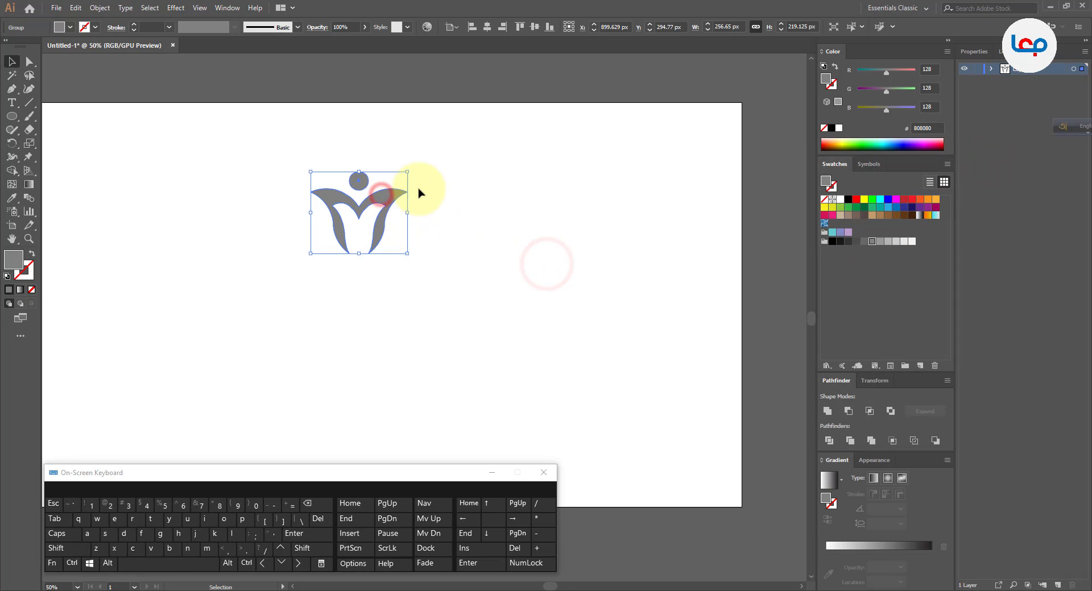
left_click(11, 145)
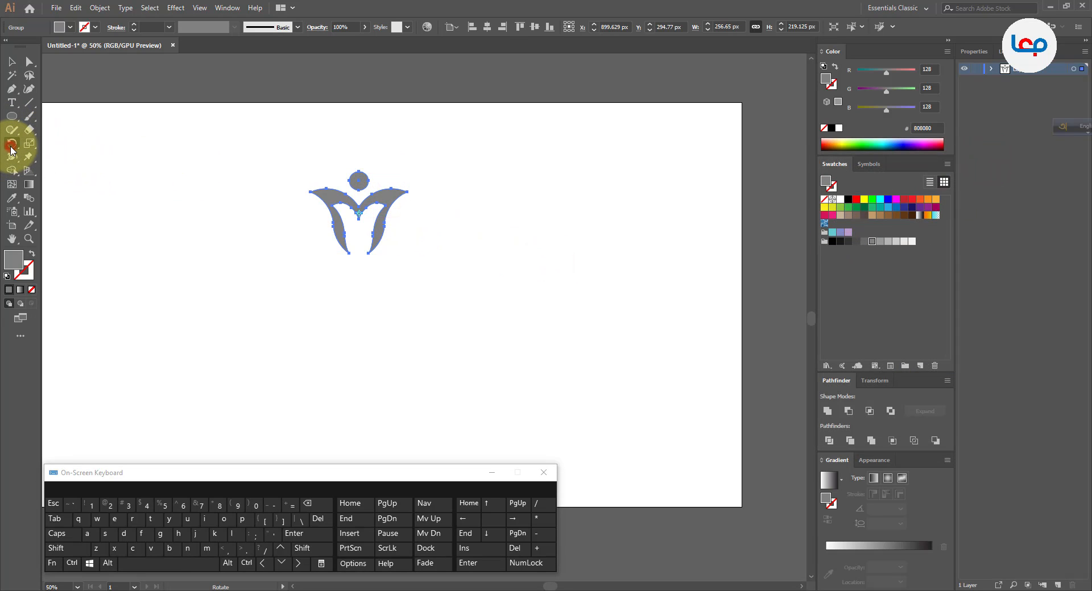
left_click(361, 266, "alt")
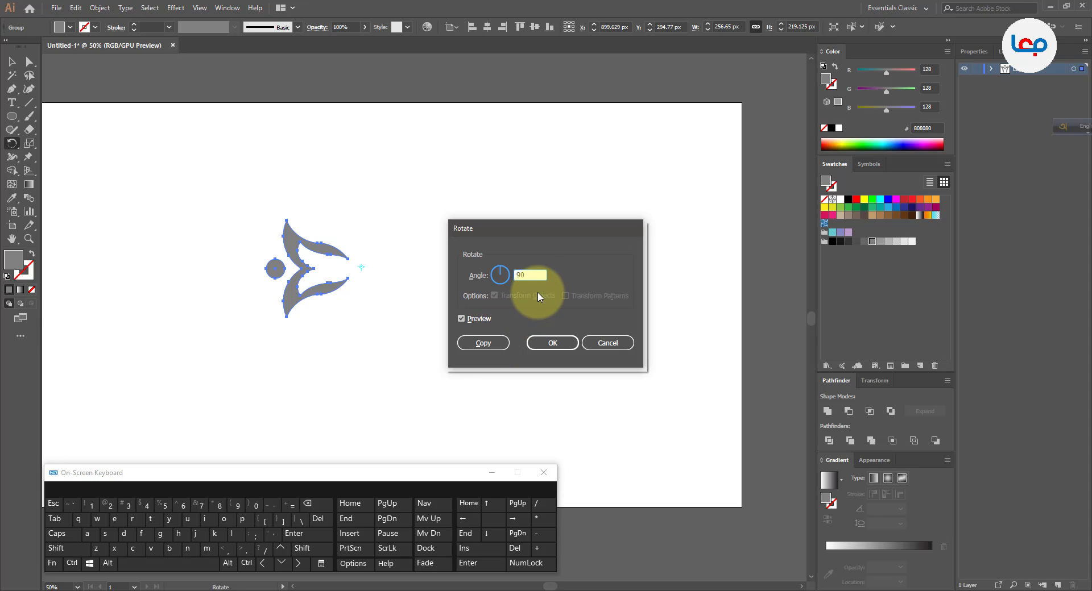
left_click(477, 341)
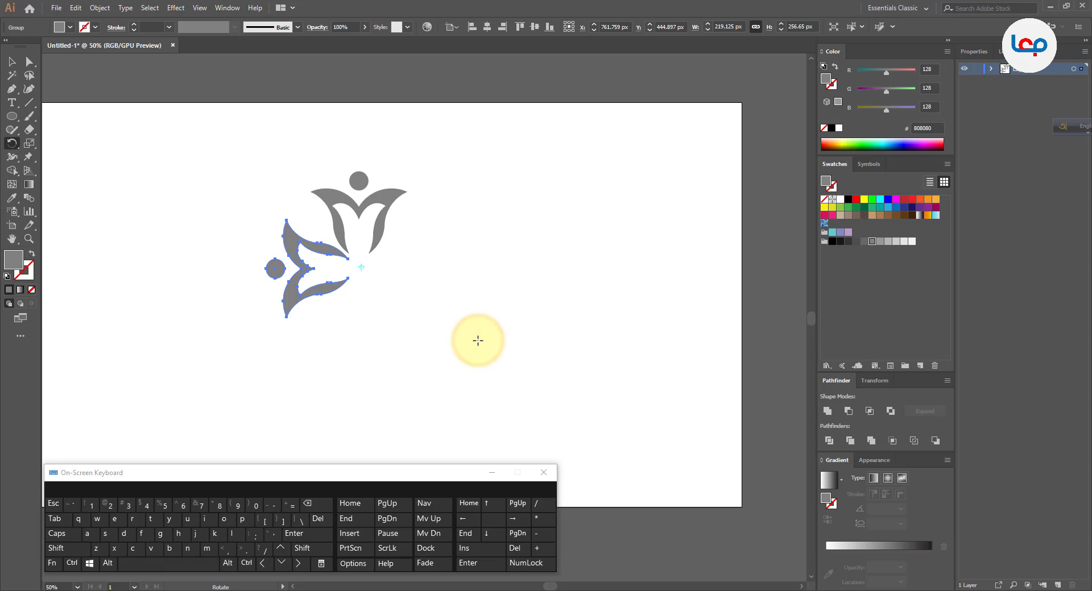
Repeat the rotated copy twice to complete a ring of four figures, and deselect the artwork.
key("ctrl")
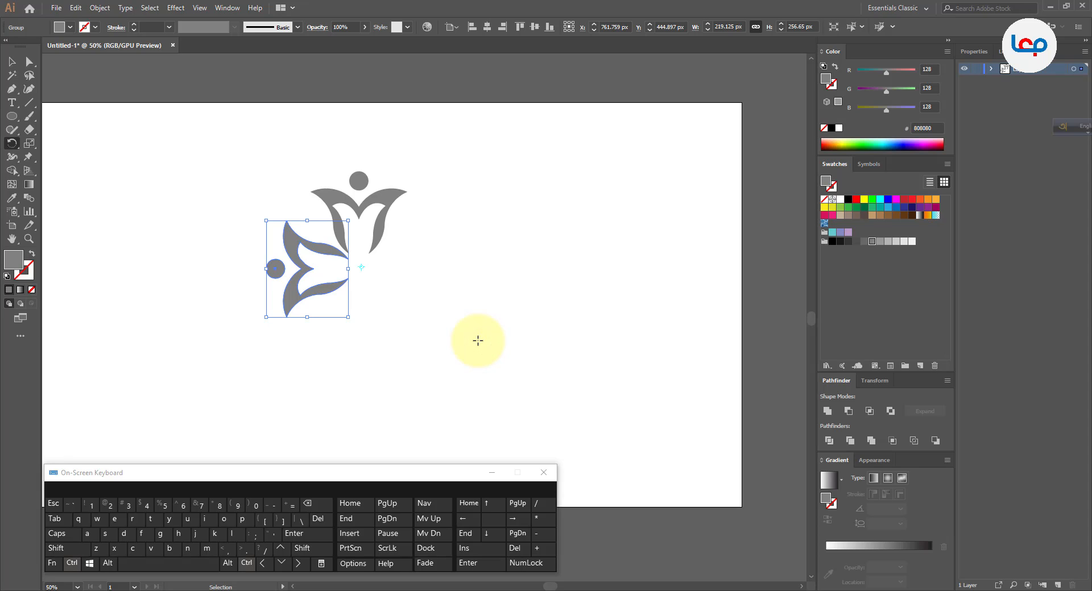
left_click(72, 564)
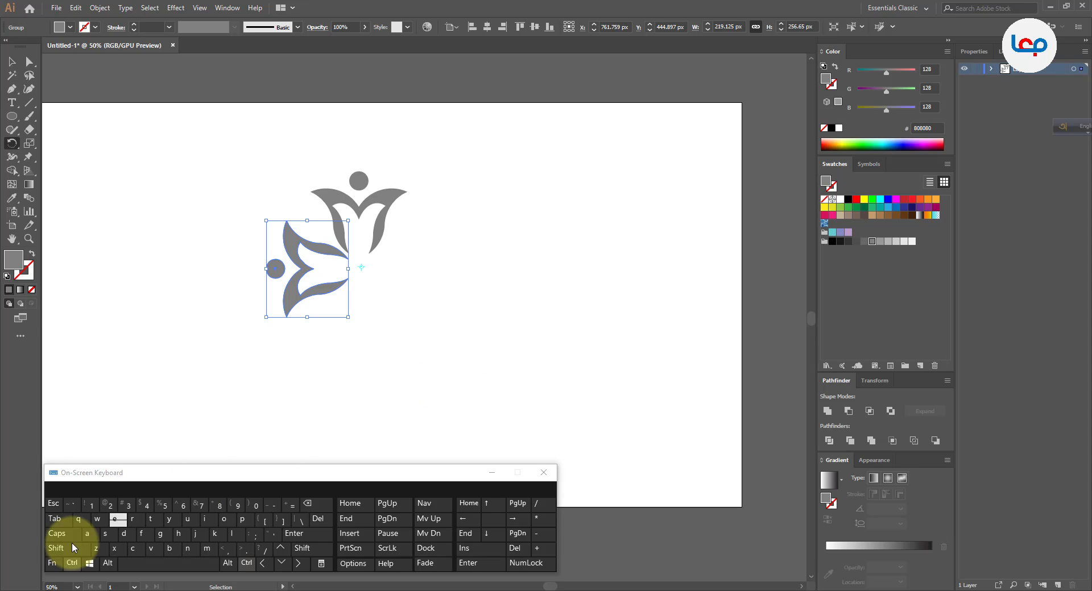
left_click(123, 534)
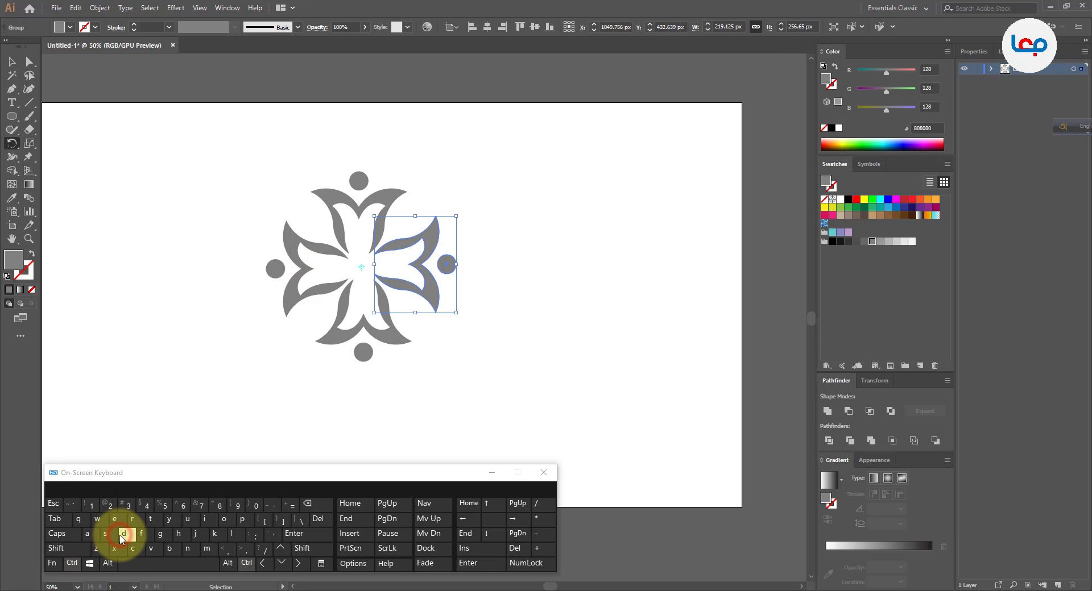
left_click(12, 62)
left_click(127, 214)
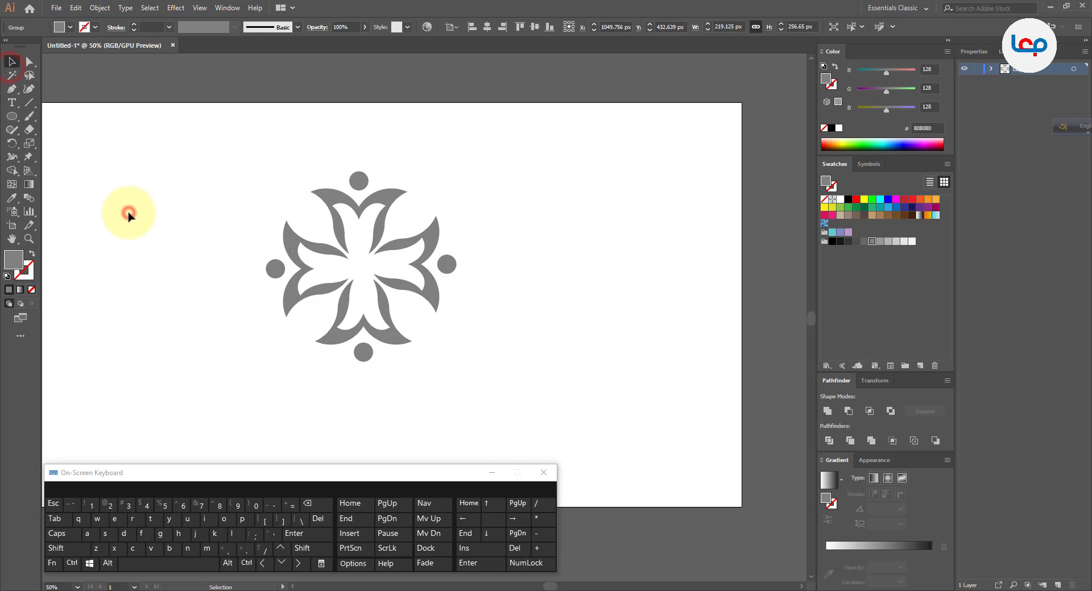
Fill the ring's top figure with green 8CC63F and the right figure with dark blue 2E3192.
left_click(378, 197)
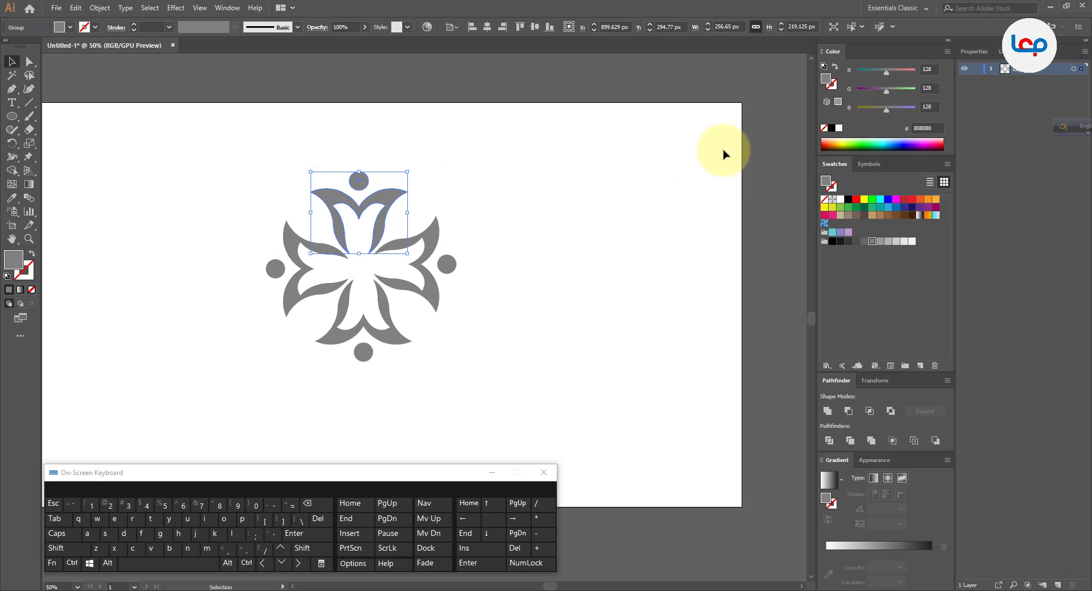
left_click(840, 207)
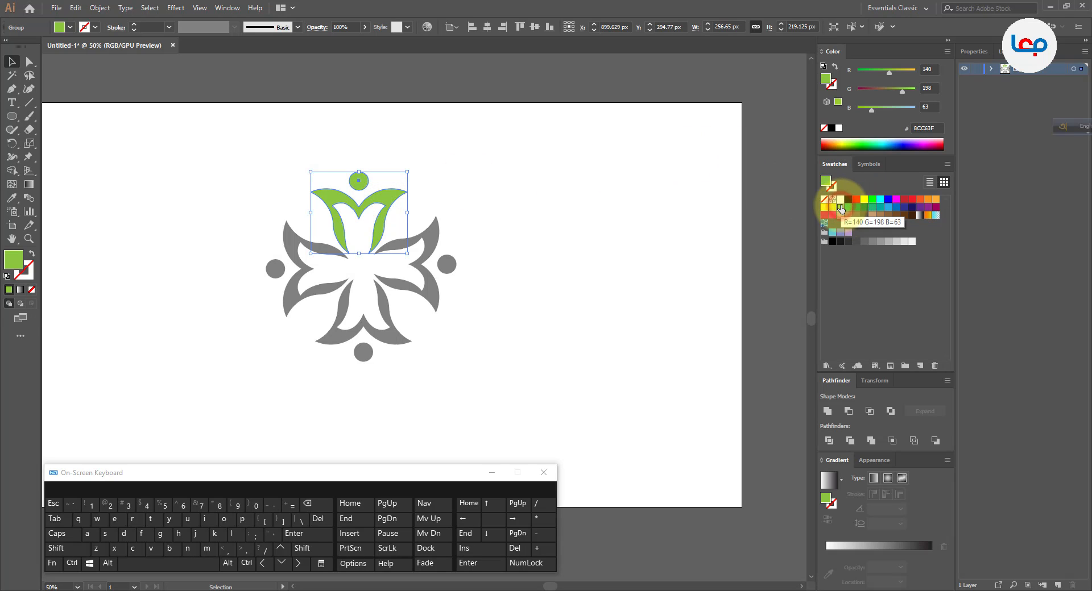
left_click(636, 232)
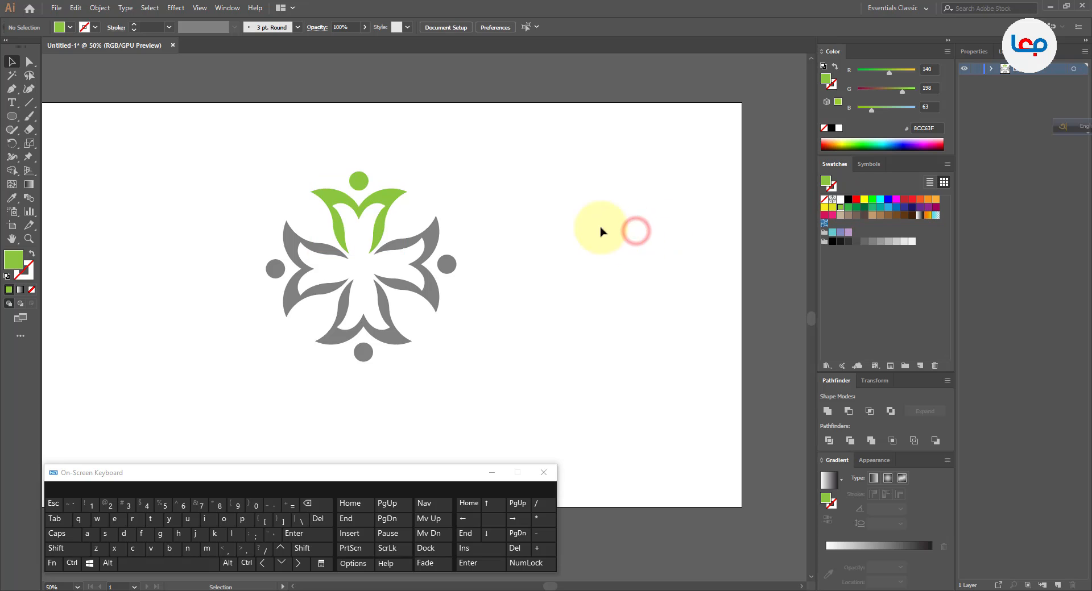
left_click(418, 227)
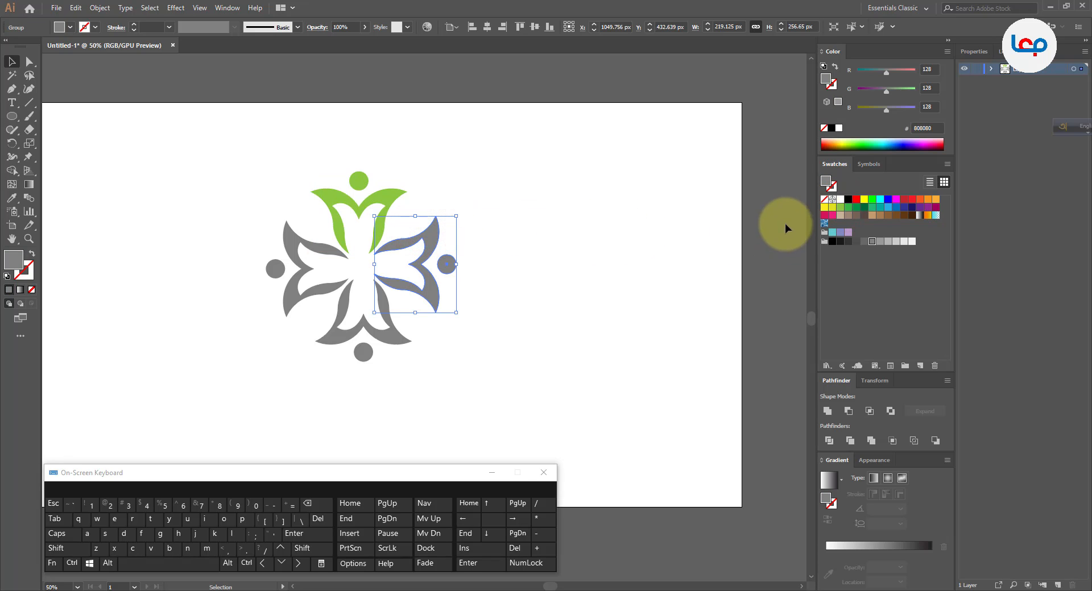
left_click(904, 207)
left_click(573, 301)
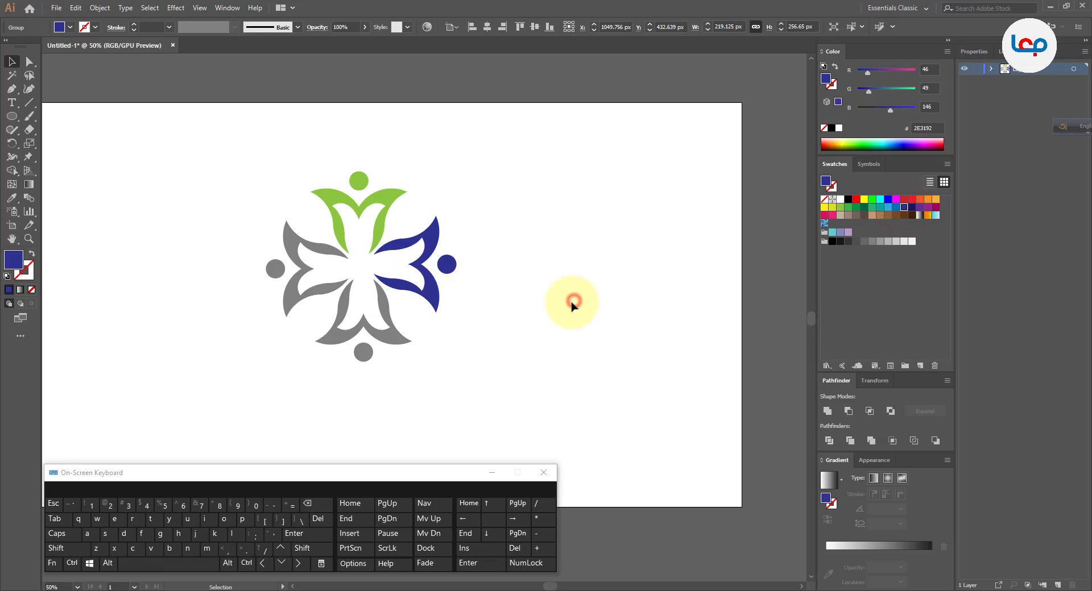
Fill the ring's bottom figure with light blue 29ABE2 and the left figure with purple 93278F.
left_click(395, 336)
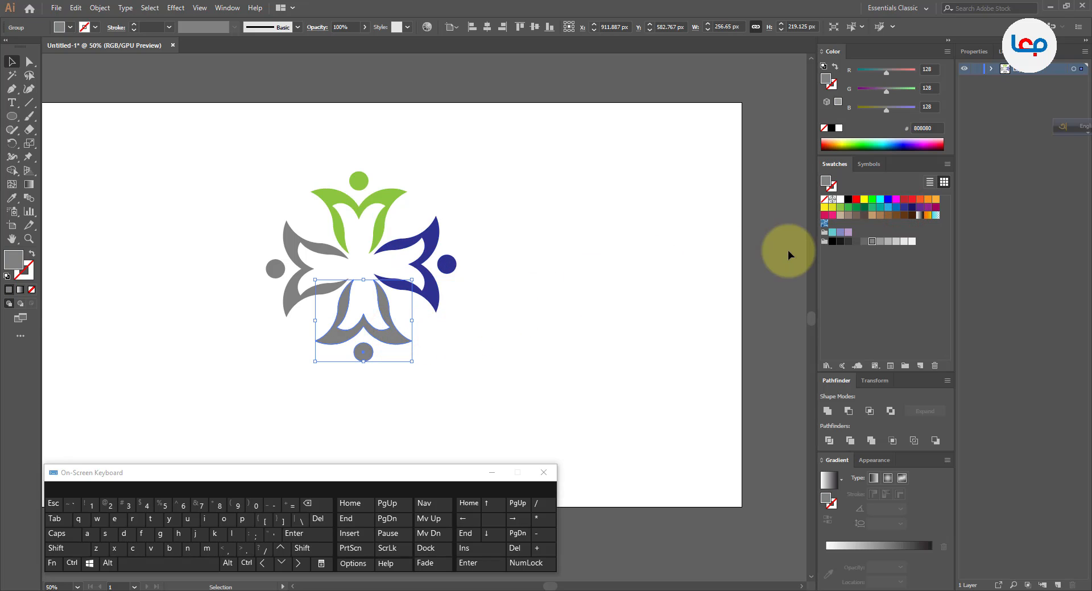
left_click(887, 207)
left_click(895, 207)
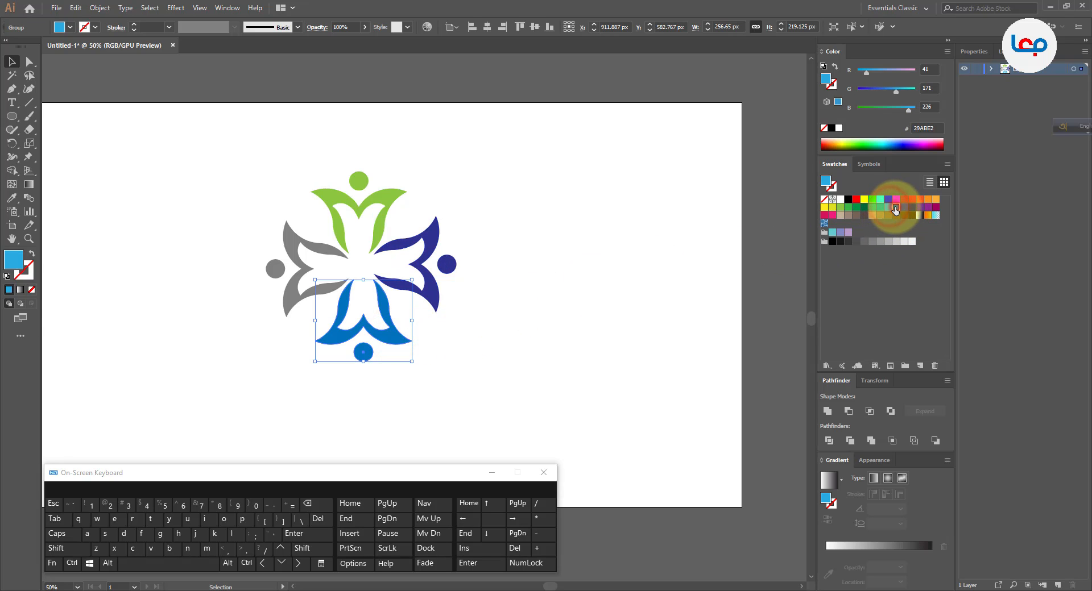
left_click(888, 206)
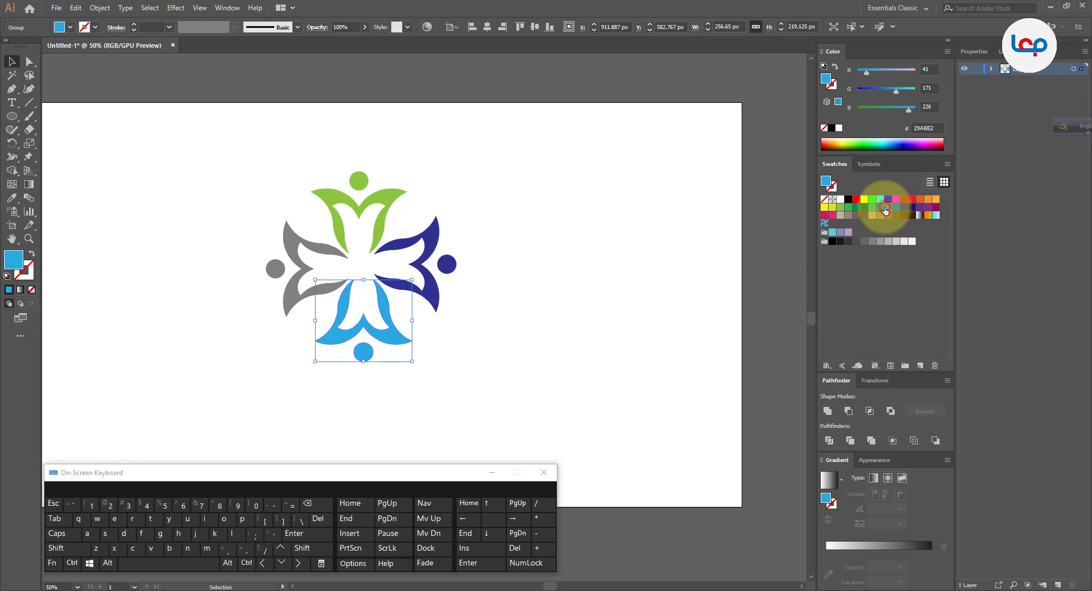
left_click(594, 295)
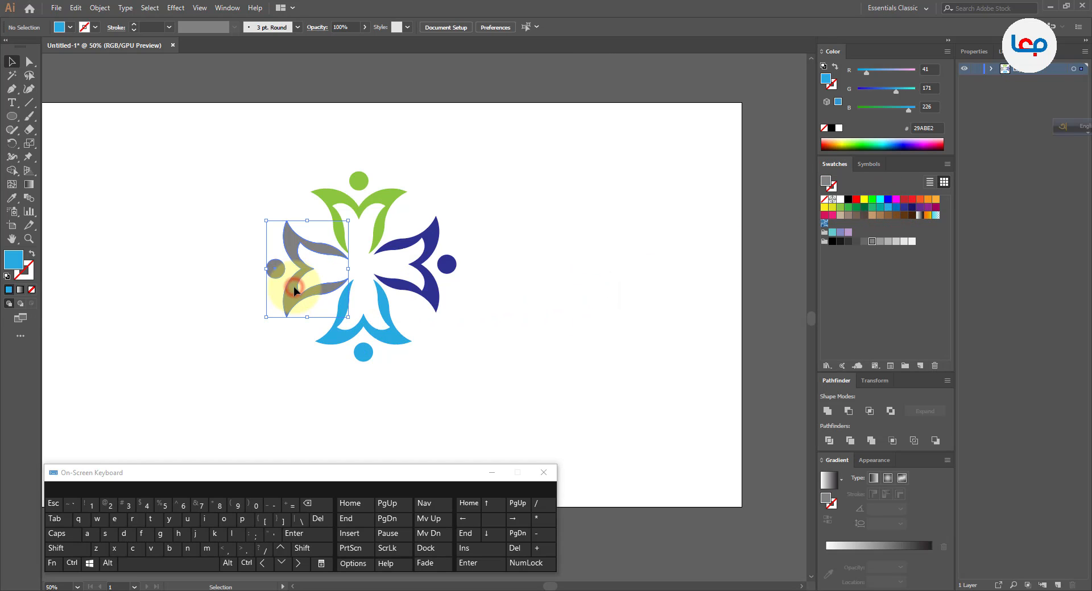
left_click(294, 287)
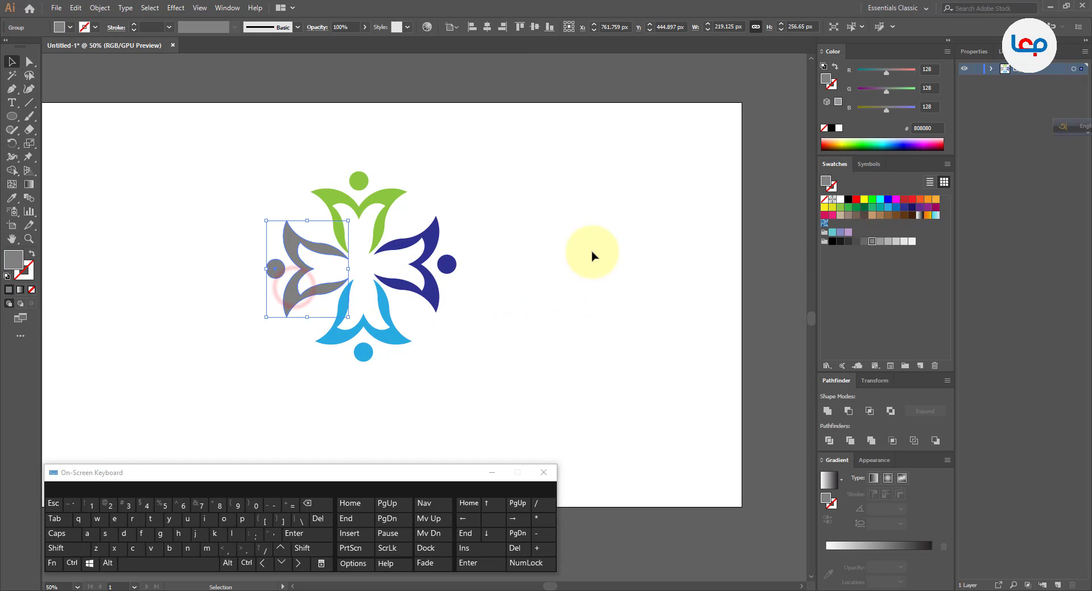
left_click(927, 208)
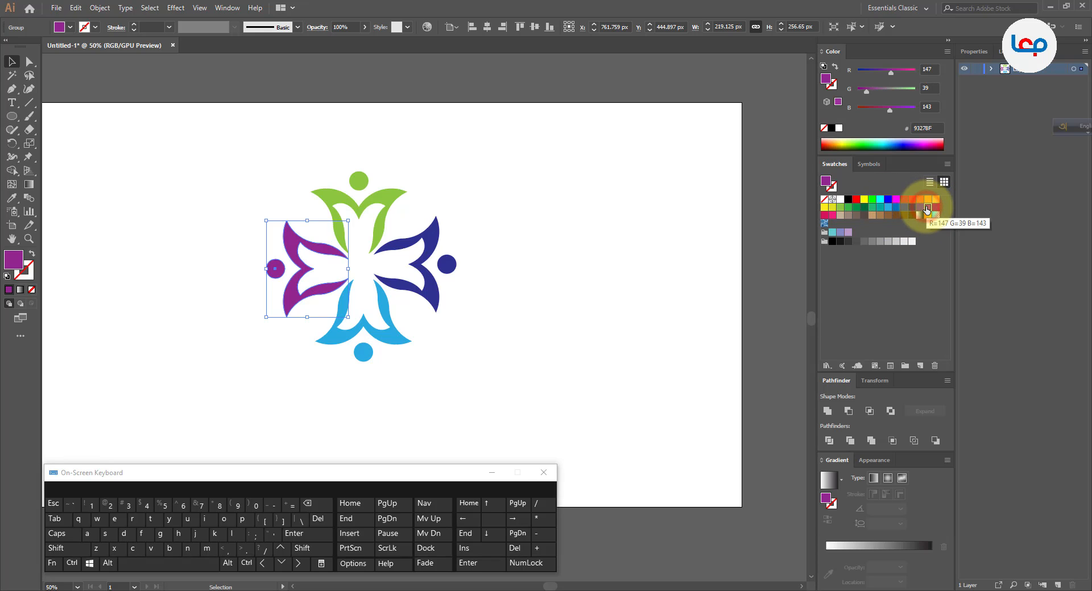
left_click(547, 315)
Enlarge all four figures together proportionally about their centre to about 664 px wide, and hide the on-screen keyboard.
key("ctrl+minus")
key("ctrl+minus")
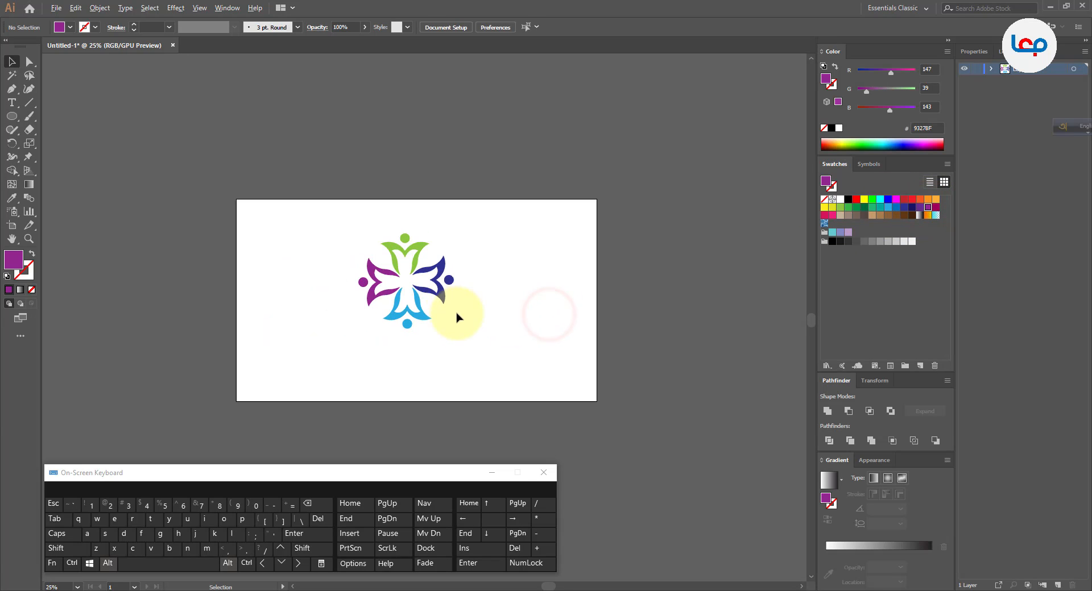
left_click_drag(492, 245, 362, 343)
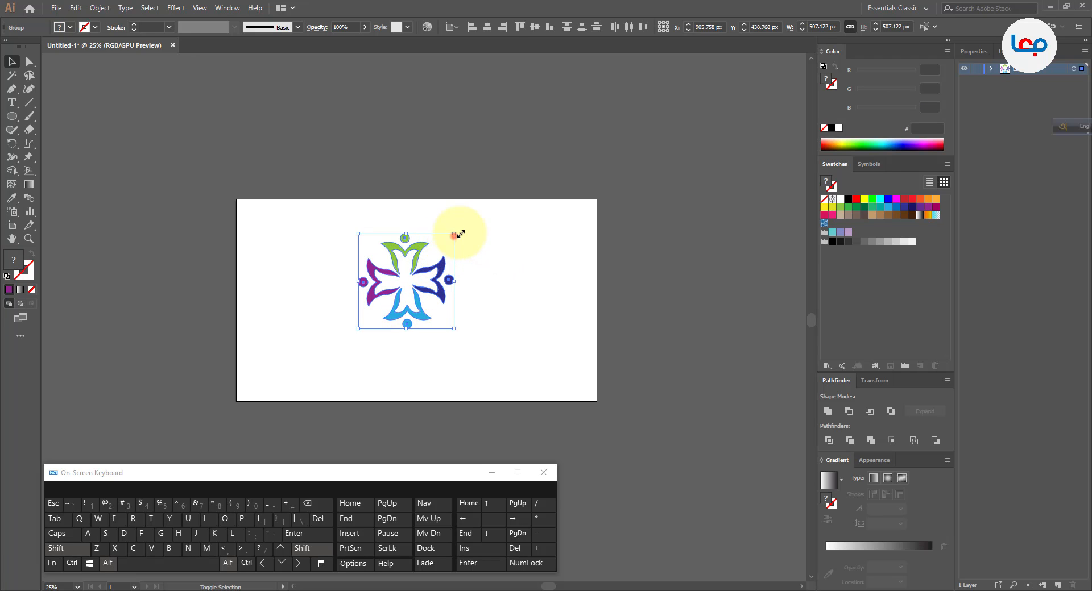
left_click_drag(453, 234, 468, 218)
left_click(496, 472)
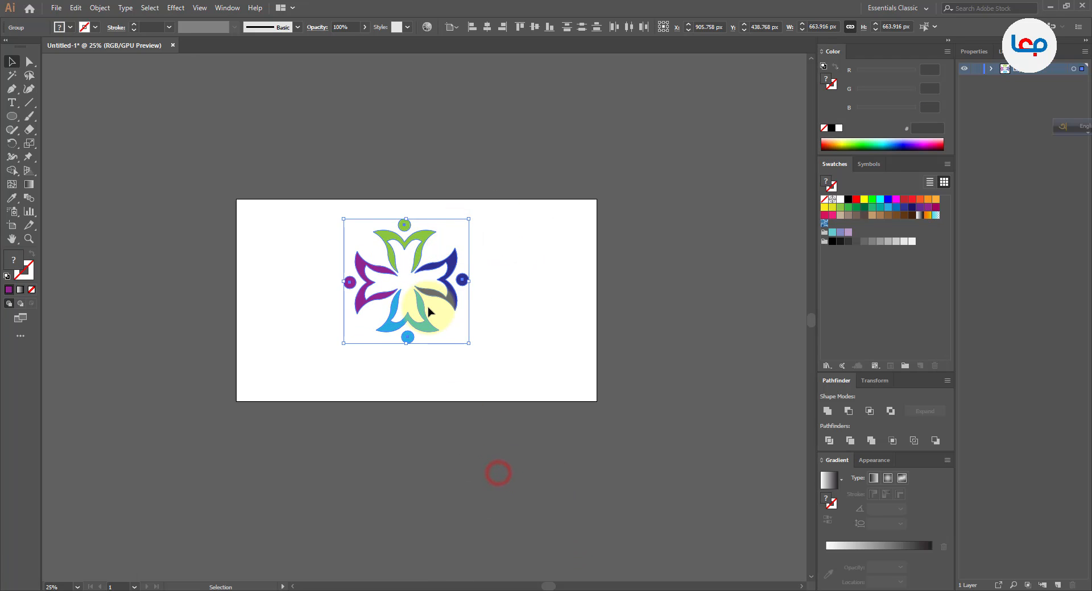
Group the four figures and centre the group horizontally and vertically on the artboard.
scroll(427, 309, "up", 2)
right_click(458, 247)
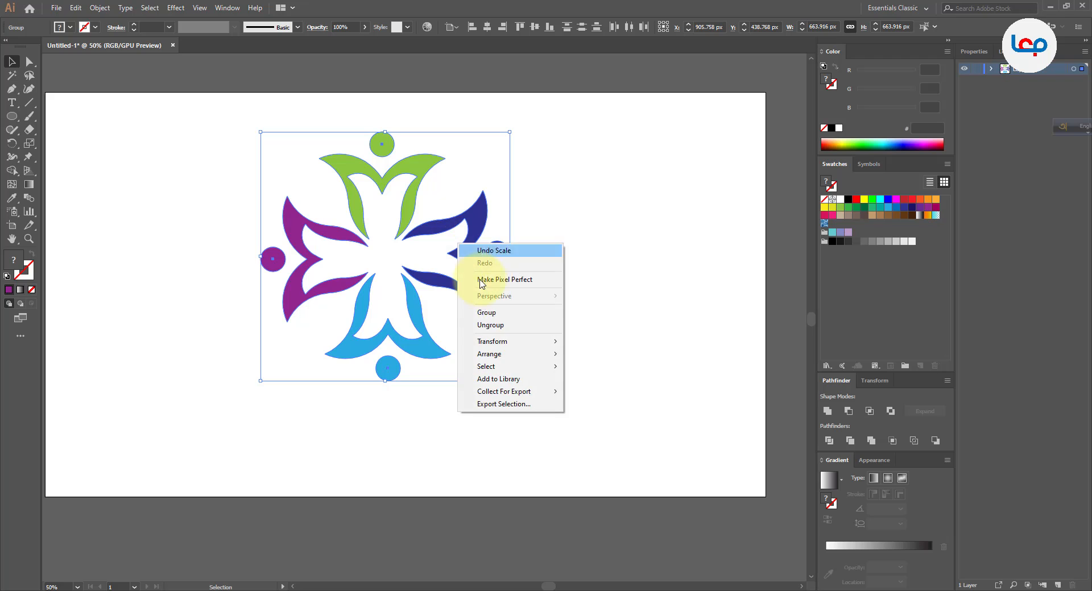
left_click(486, 312)
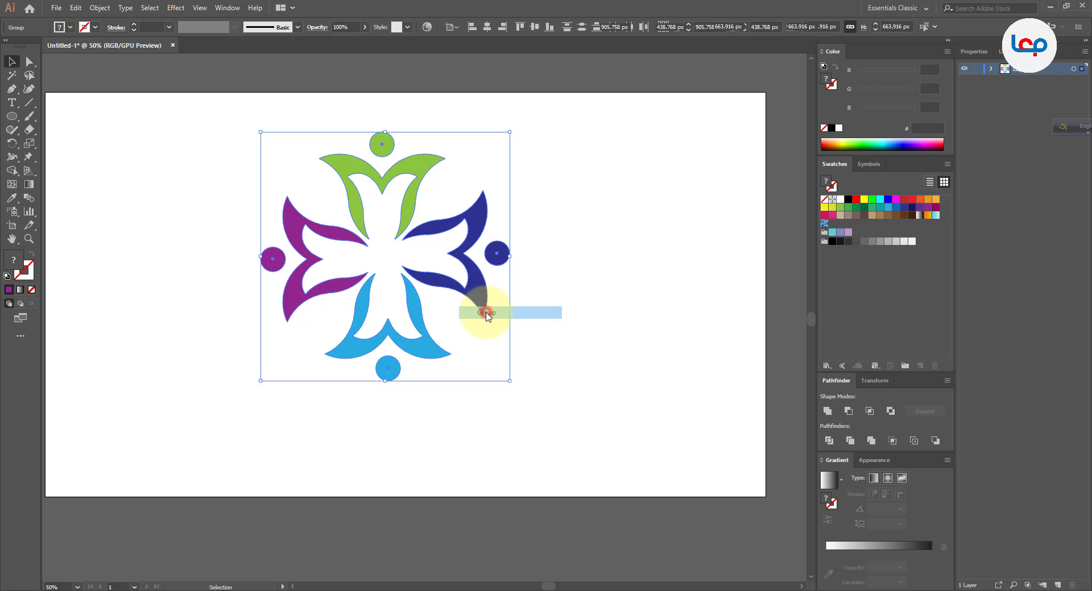
left_click(487, 27)
left_click(534, 26)
left_click(569, 191)
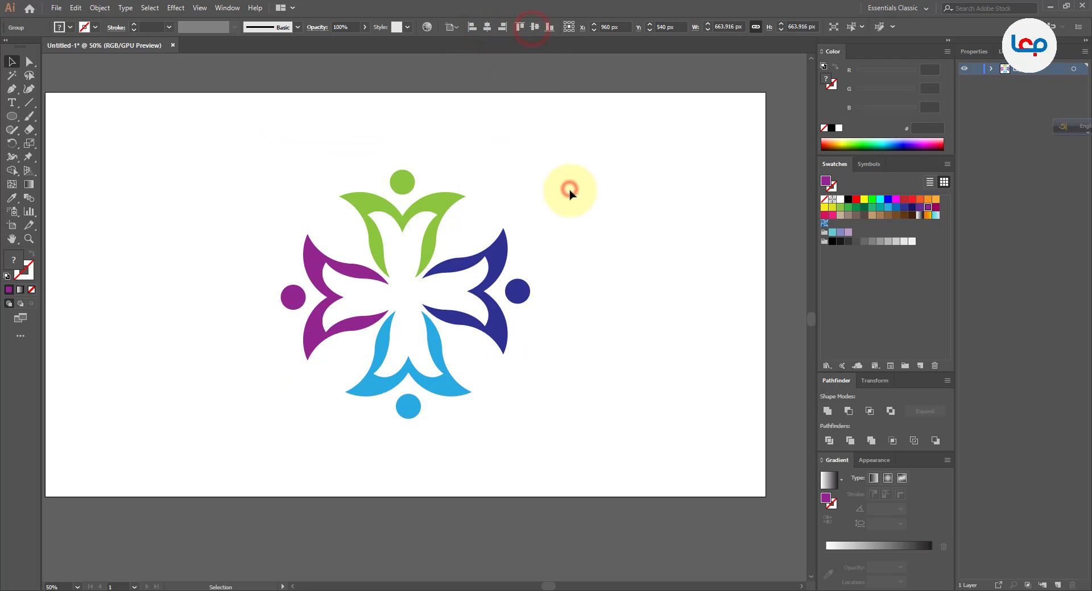
Enlarge the grouped logo proportionally about its centre to about 851 px wide, and deselect it.
left_click(505, 267)
left_click_drag(530, 170, 566, 126)
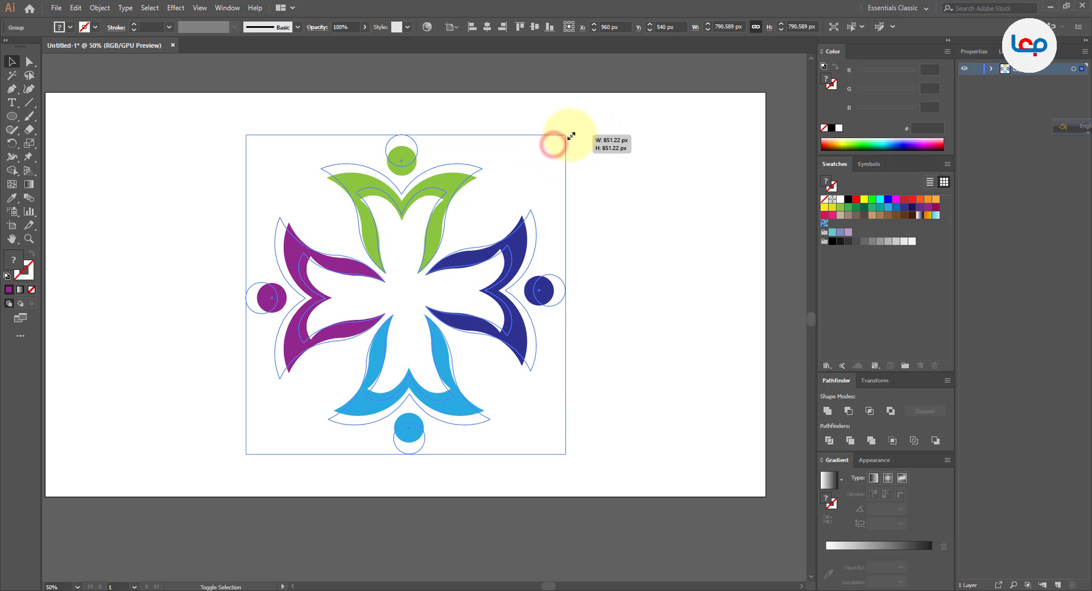
left_click(614, 157)
scroll(451, 217, "down", 2)
scroll(458, 217, "up", 3)
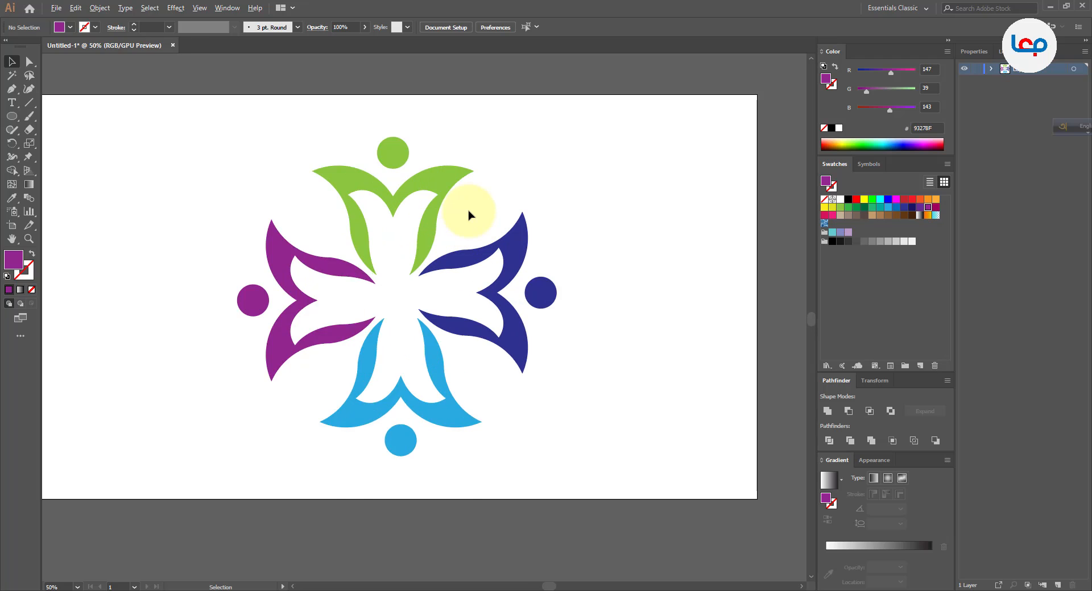
left_click_drag(401, 237, 497, 212)
left_click(631, 164)
scroll(408, 210, "down", 1)
left_click(647, 146)
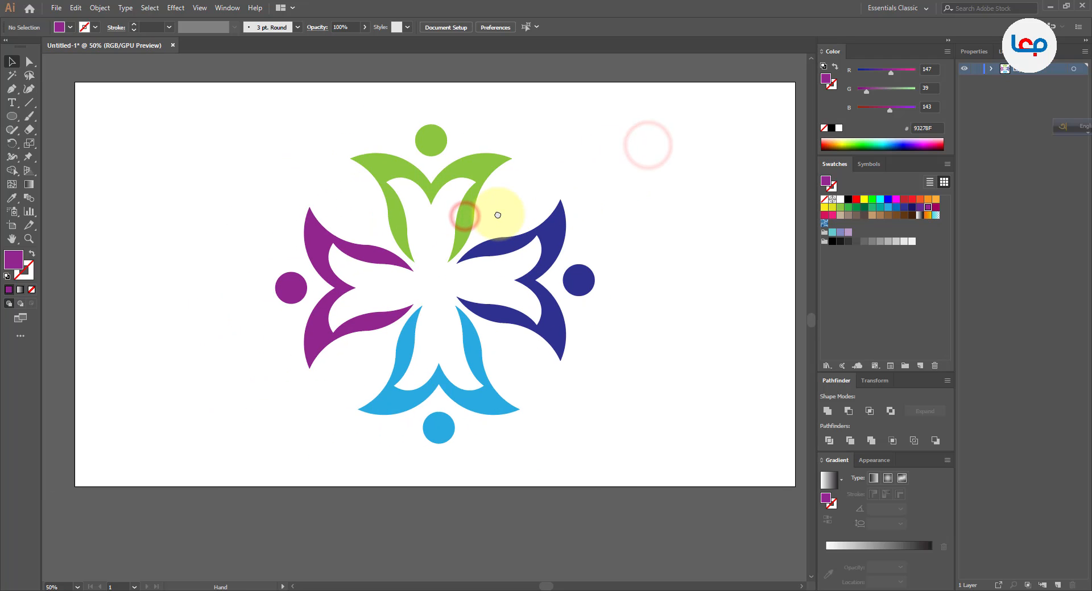
Start a Drop Shadow effect on the whole logo and turn on its preview.
left_click(455, 170)
left_click(173, 8)
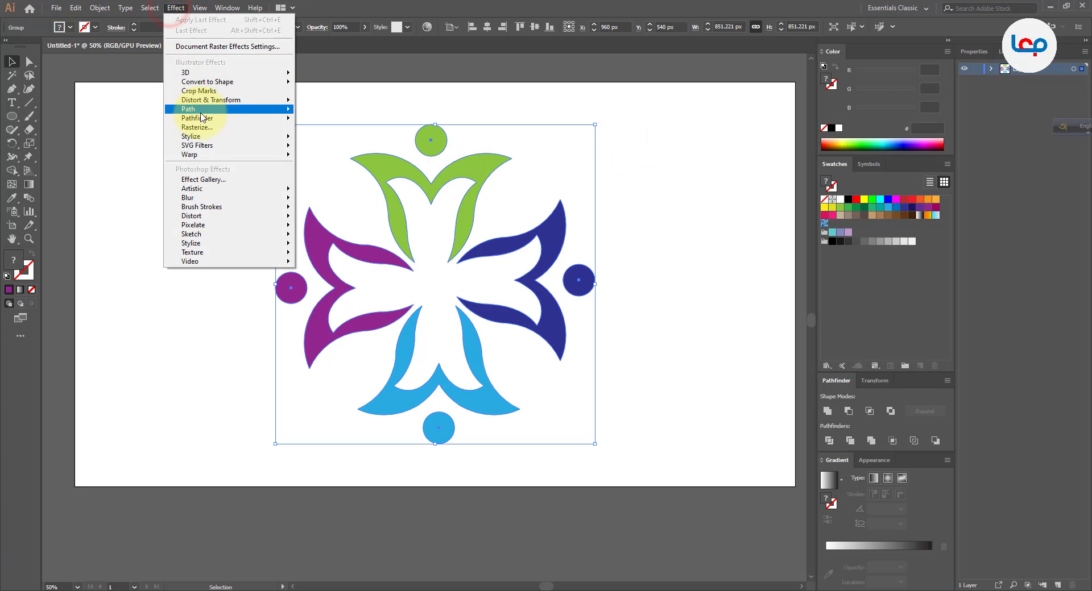
mouse_move(207, 137)
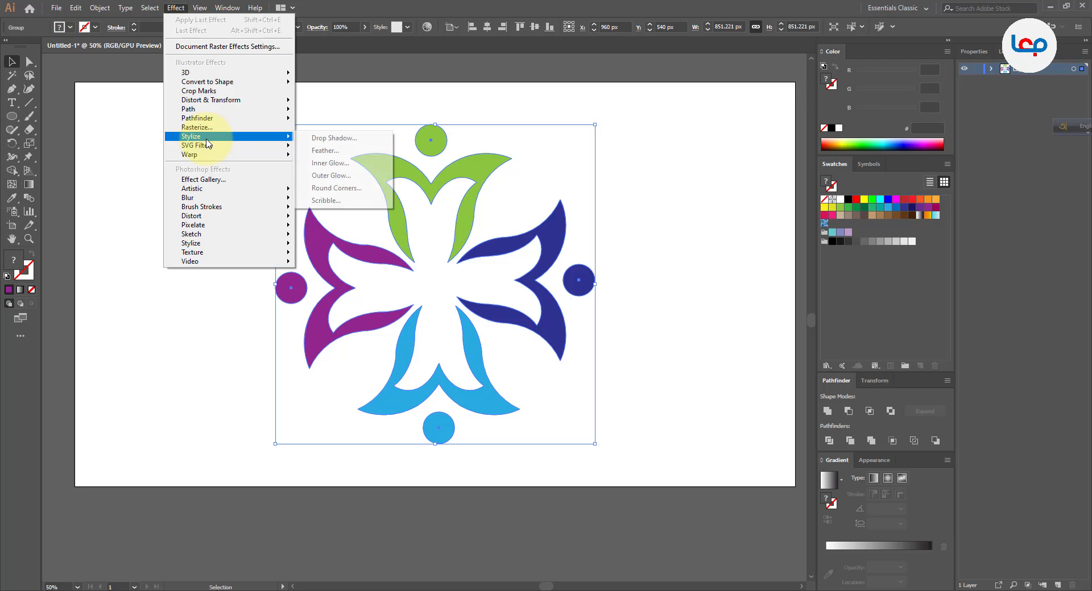
left_click(315, 138)
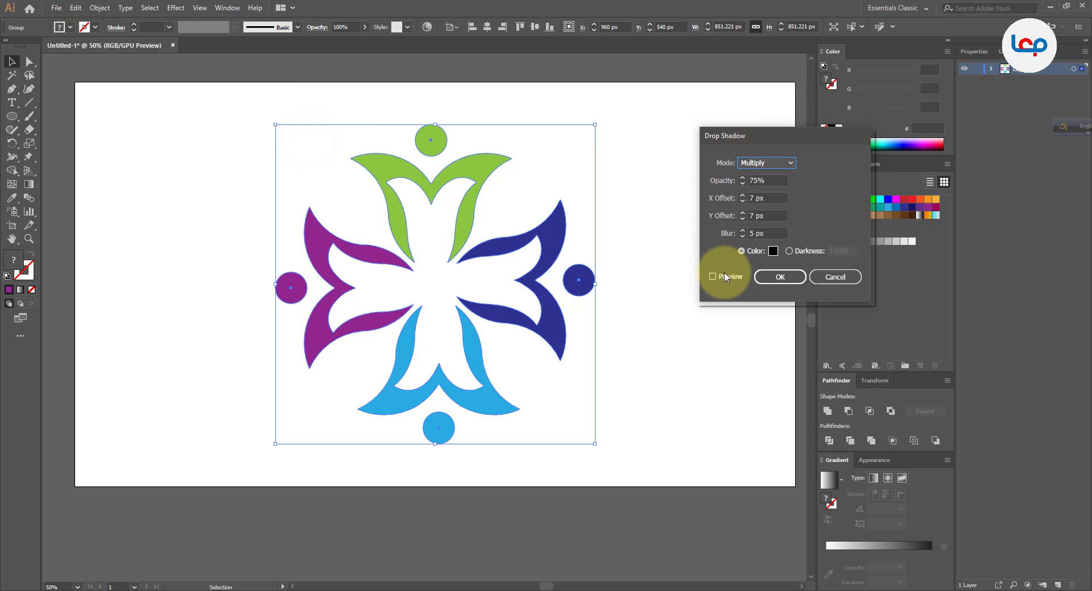
left_click(724, 277)
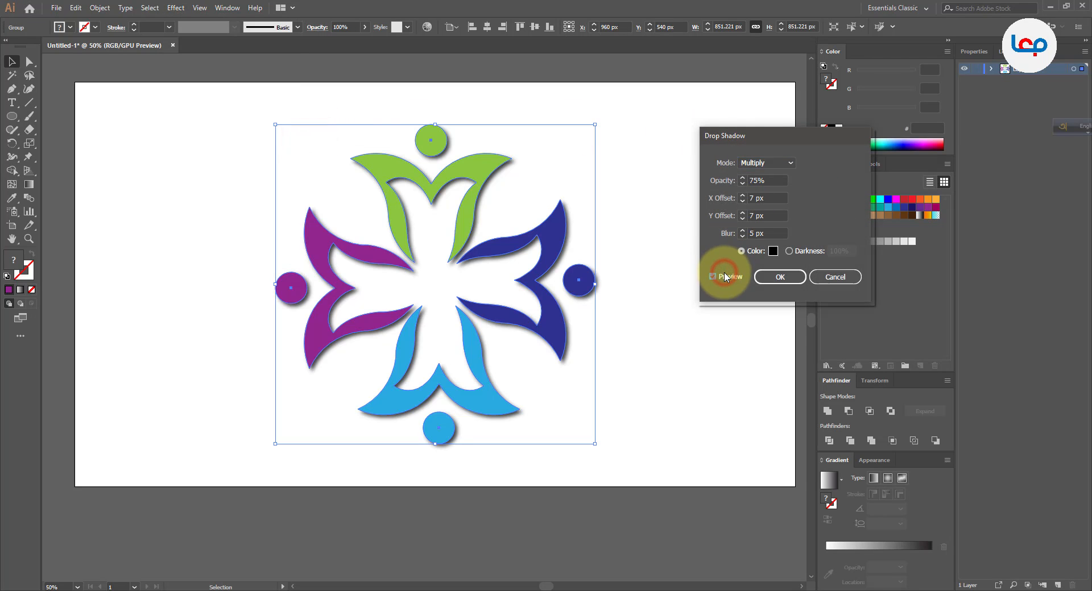
Try different blur amounts for the logo's drop shadow, ending at 6 px.
left_click(751, 233)
key("Down")
key("Down")
key("Down")
key("Down")
key("Down")
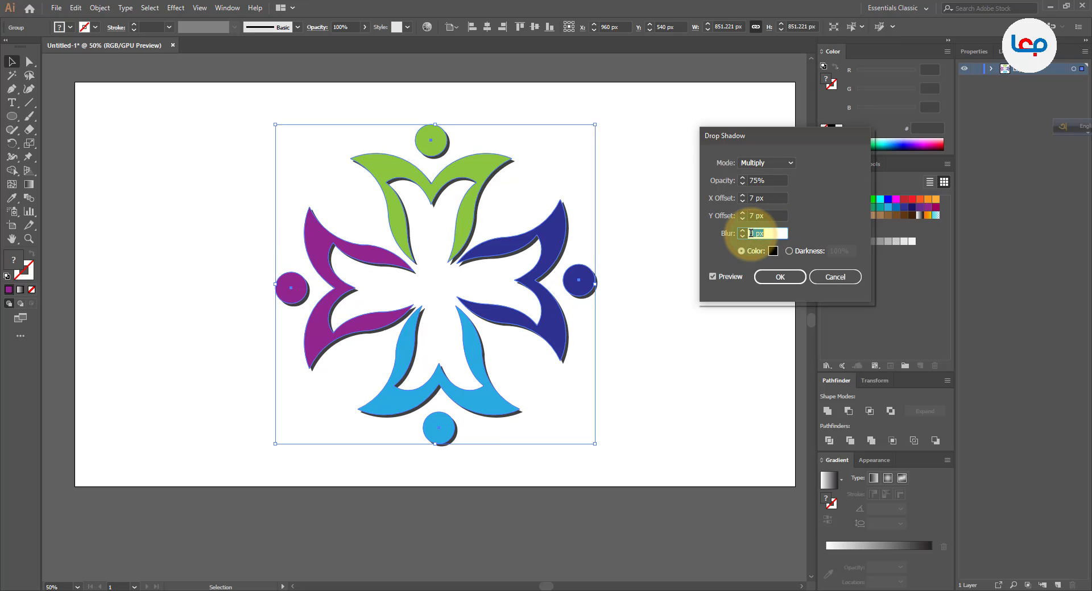
key("Up")
key("Up")
key("Up")
key("Up")
key("Up")
key("Up")
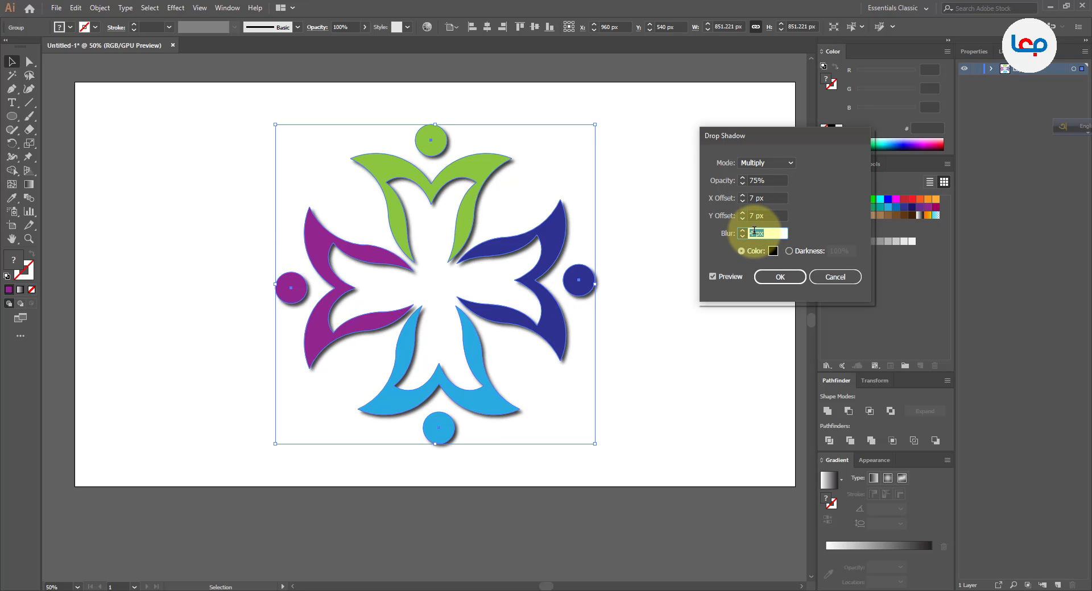
Lower the drop shadow's opacity to 23%.
left_click(753, 180)
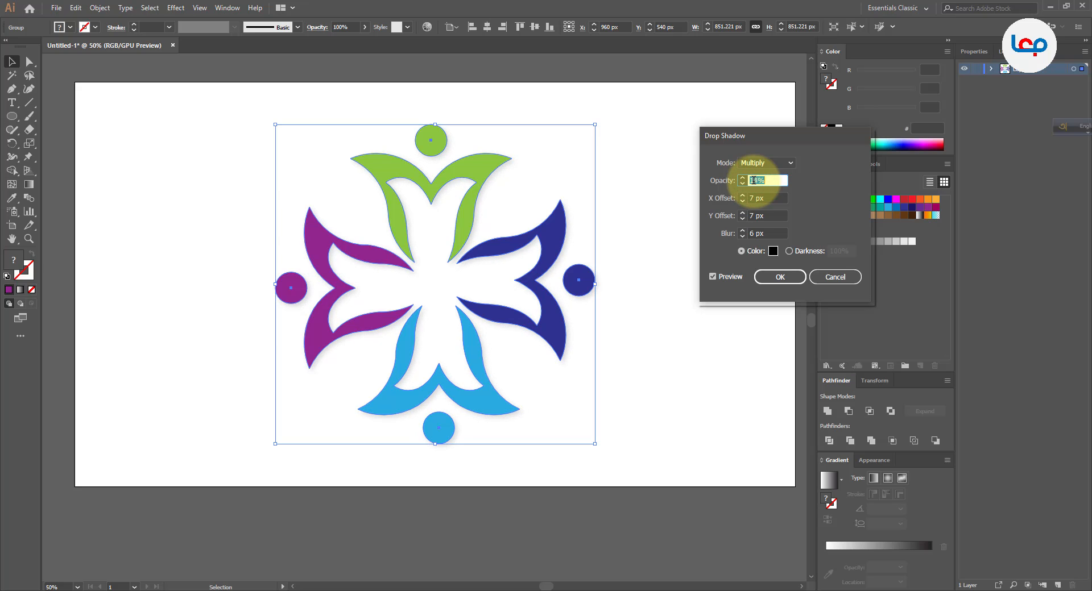
key("Up")
key("Up")
key("Up")
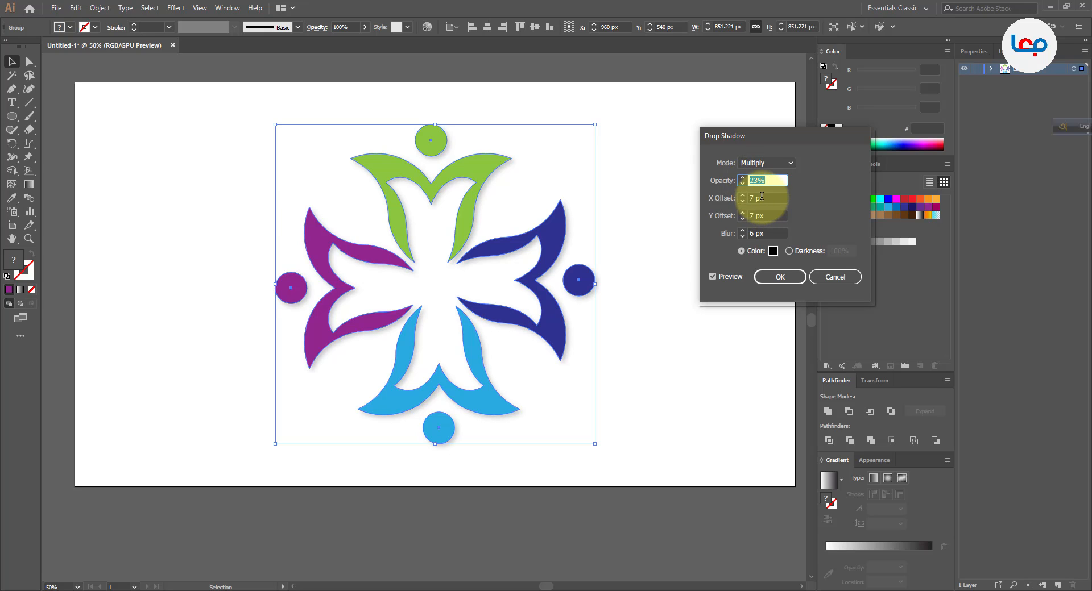
Set both the X and Y offsets of the drop shadow to 3 px.
left_click(756, 197)
key("Down")
key("Down")
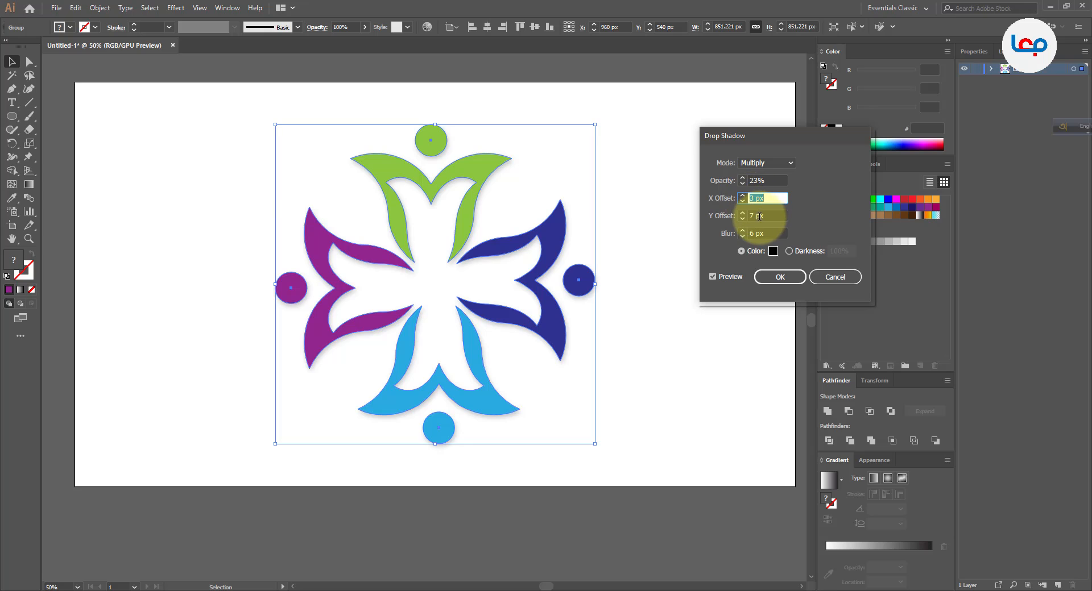
key("Down")
key("Down")
key("Down")
key("Down")
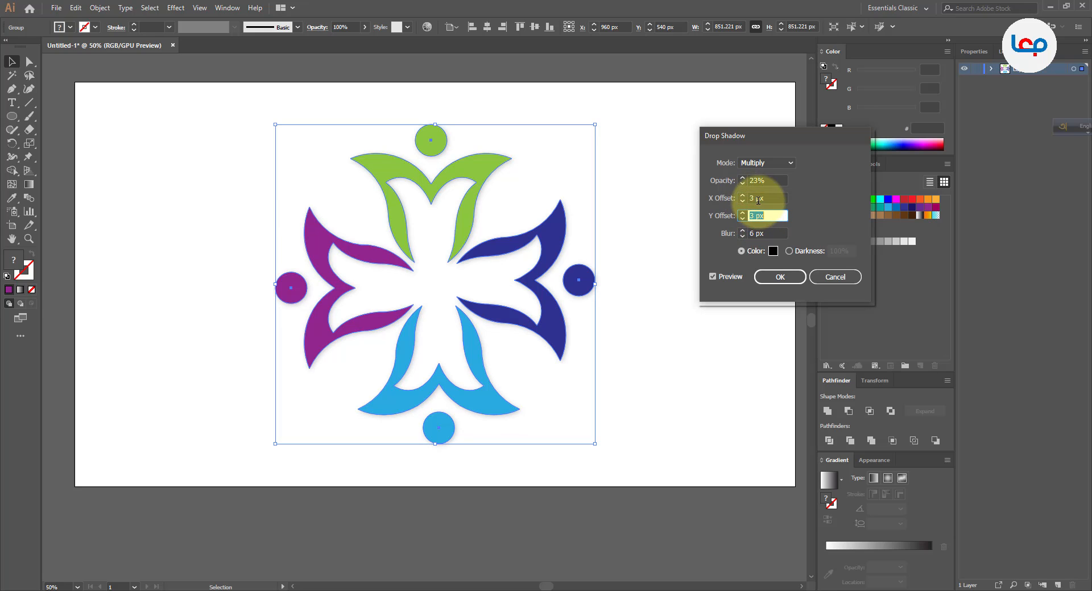
Set the drop shadow's blur to 8 px and raise its opacity, applying the effect and deselecting the logo.
double_click(751, 234)
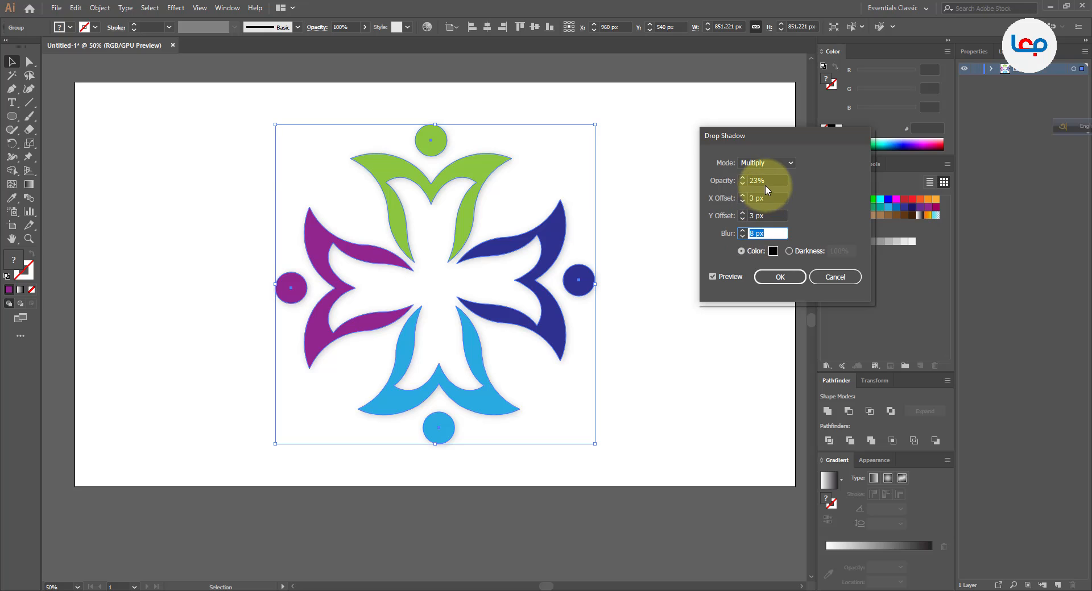
left_click(756, 180)
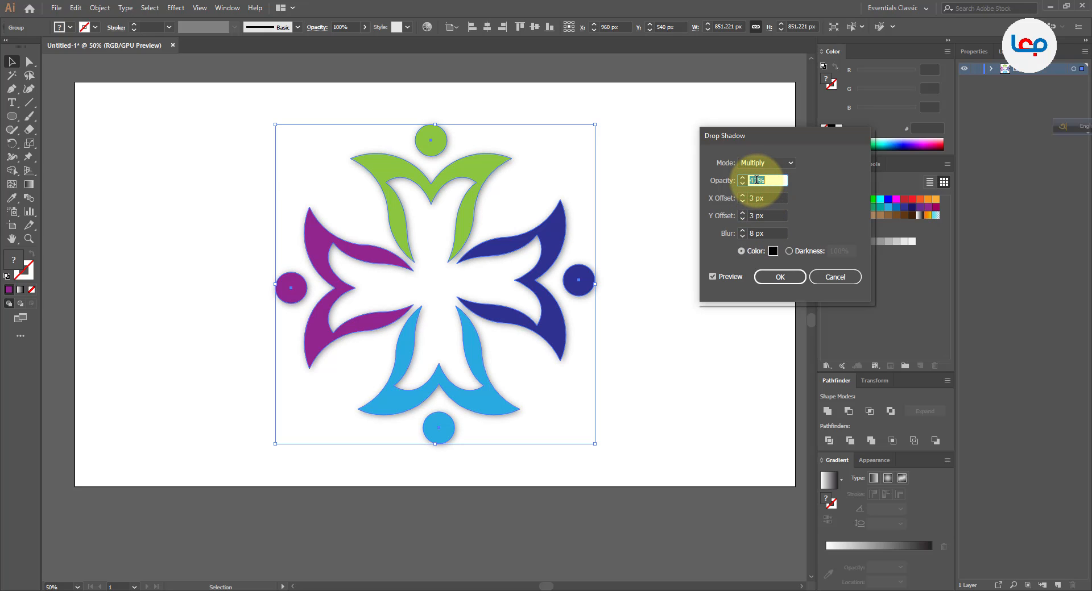
left_click(779, 277)
left_click(719, 297)
scroll(588, 317, "down", 1)
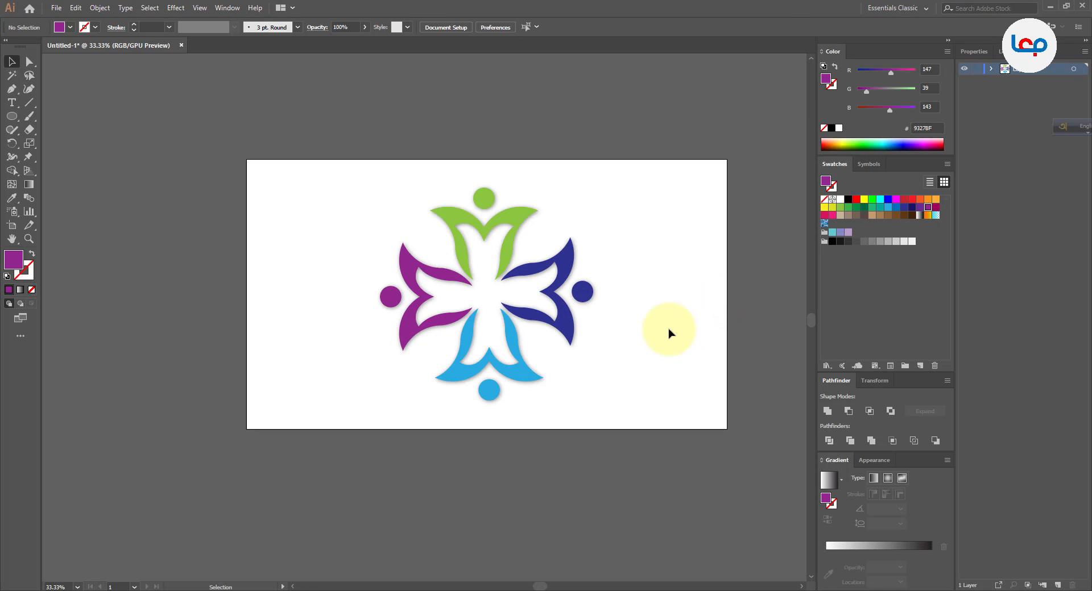
scroll(581, 324, "up", 2)
left_click_drag(536, 282, 555, 310)
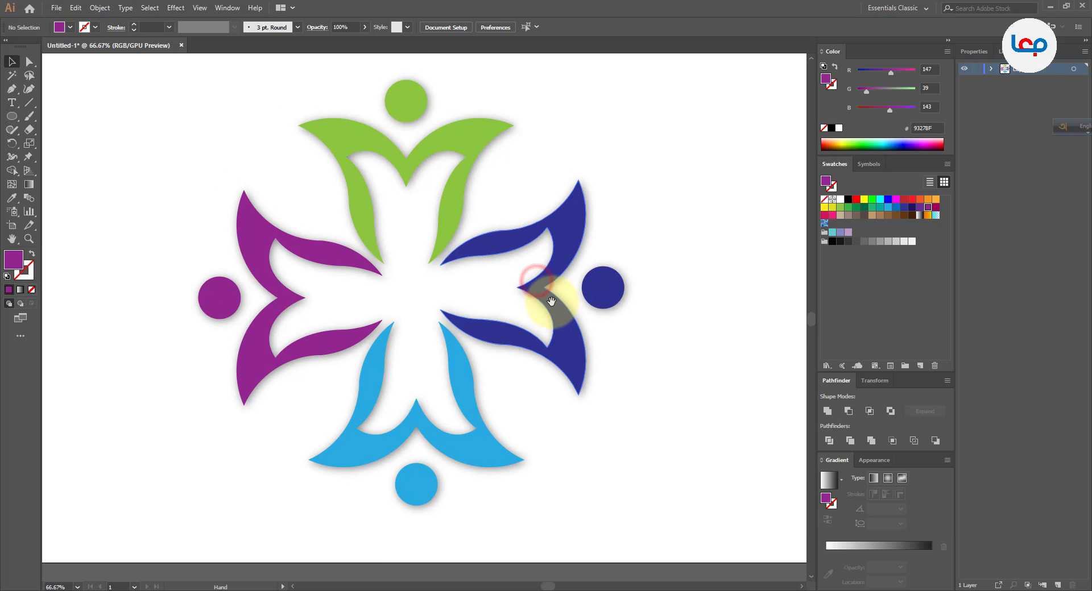